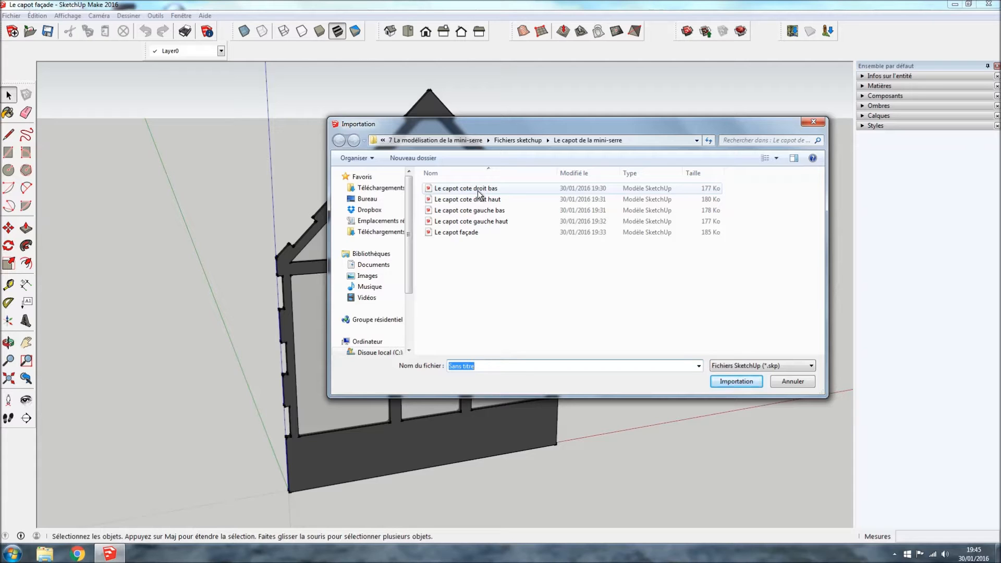
Import the model "Le capot cote droit bas" and place the panel flat on the ground beside the façade
double_click(478, 189)
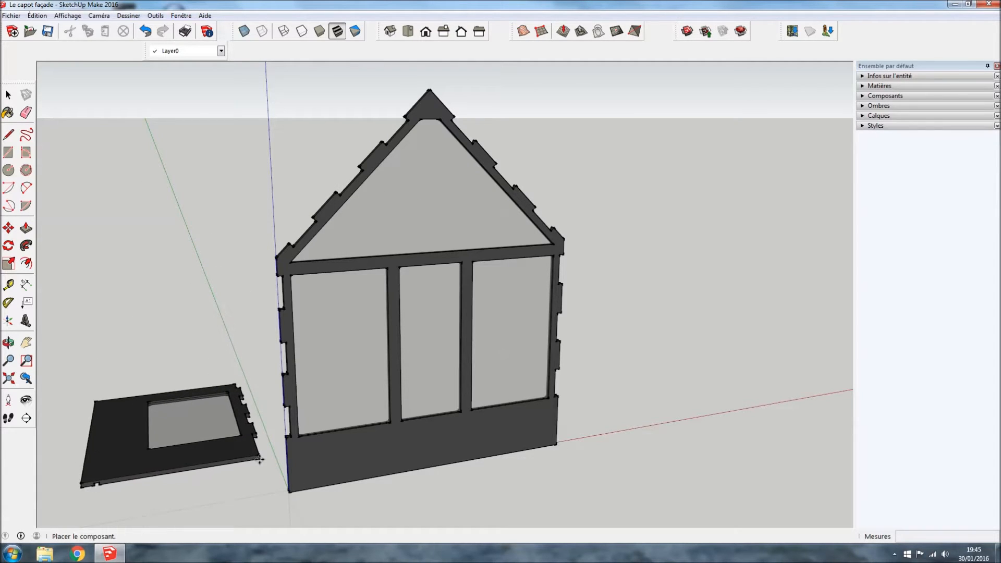
left_click(259, 465)
middle_click_drag(222, 509, 245, 481)
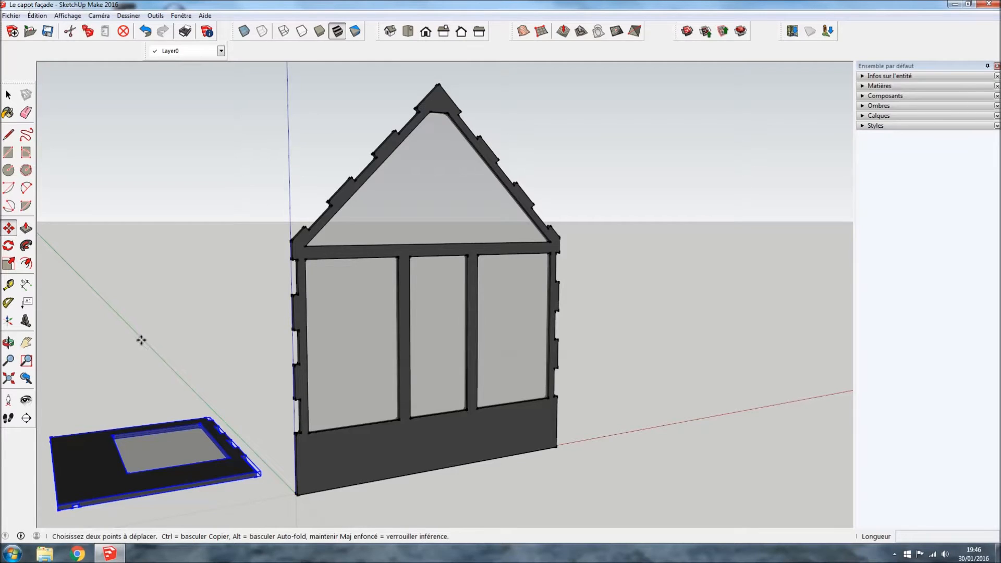
middle_click_drag(201, 522, 120, 417)
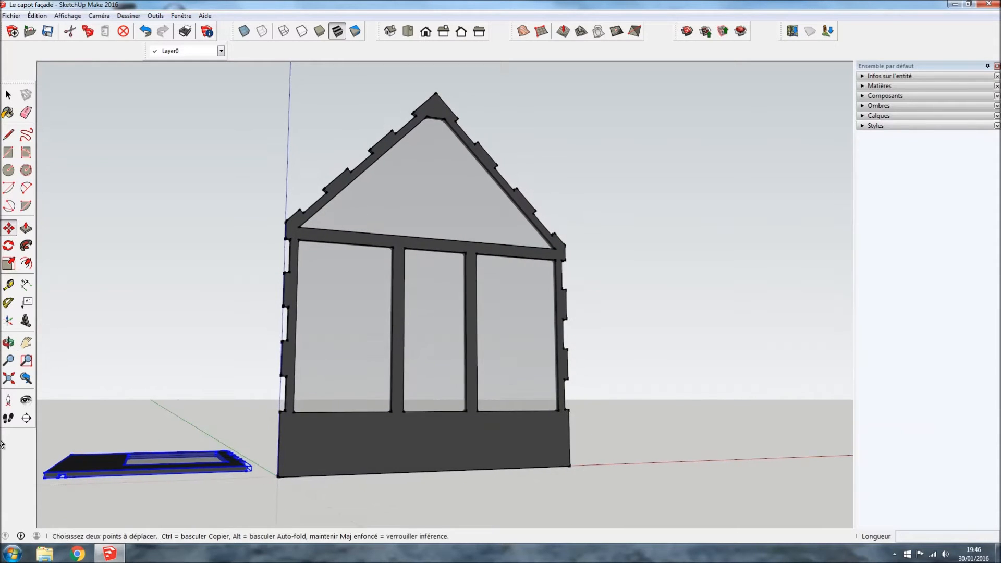
Rotate the imported panel 90° about the green axis around its far bottom corner so that it stands upright
left_click(8, 246)
scroll(790, 334, "down", 3)
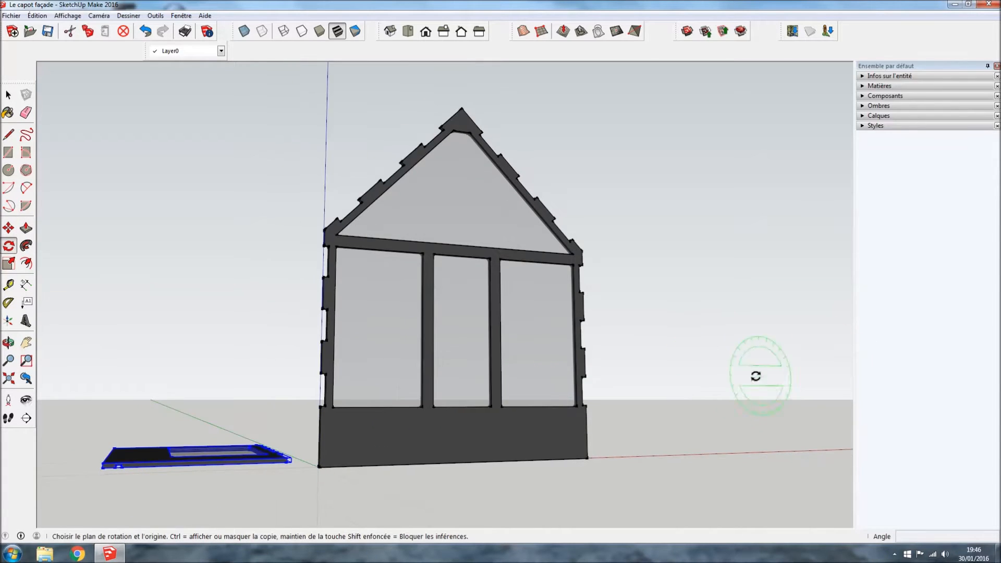
scroll(157, 490, "up", 6)
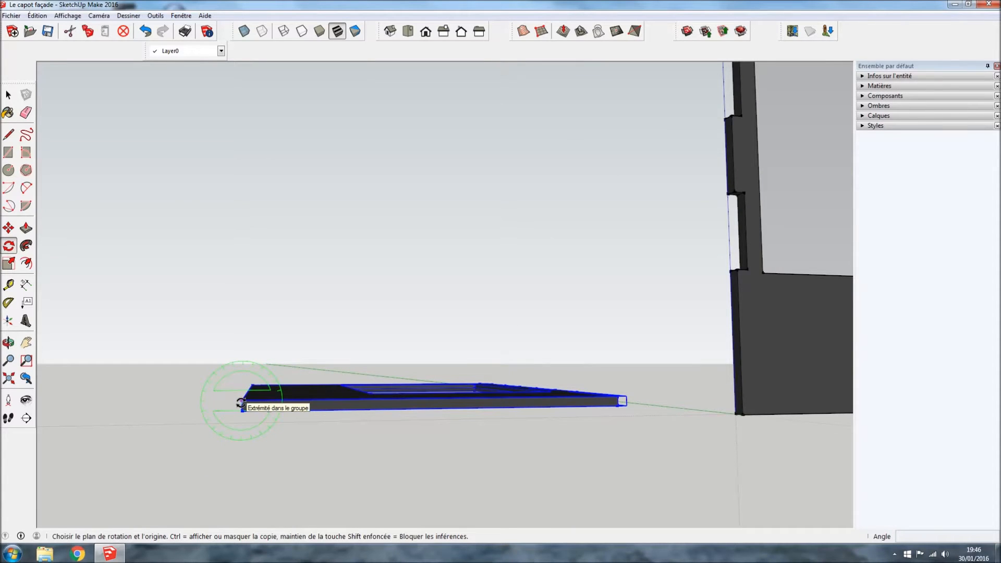
scroll(241, 403, "up", 3)
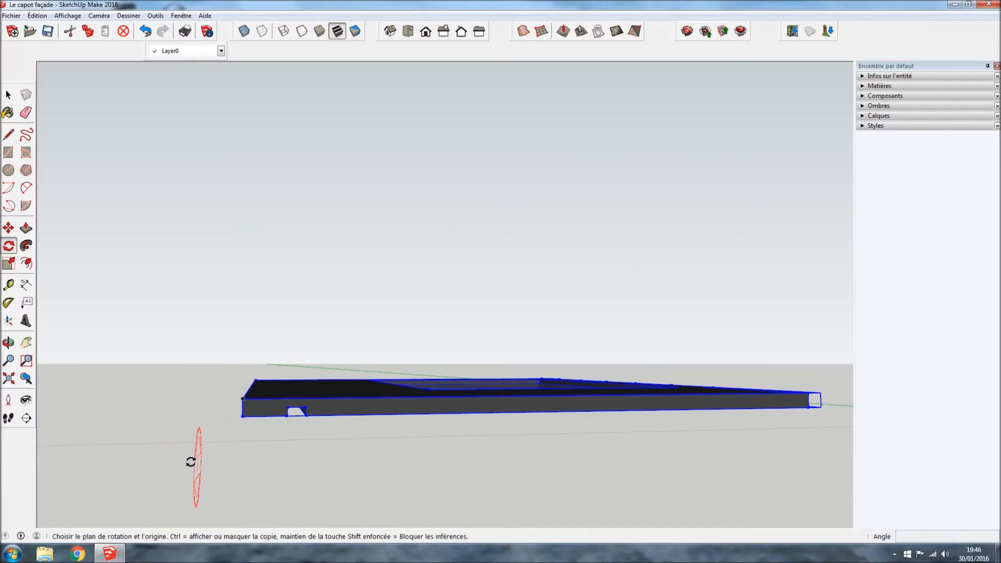
left_click(243, 416)
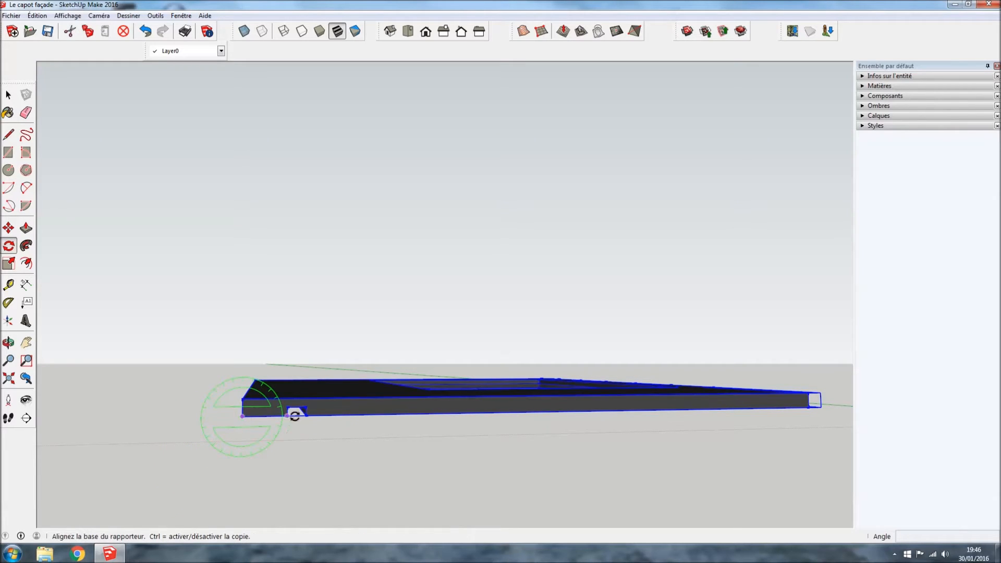
left_click(404, 413)
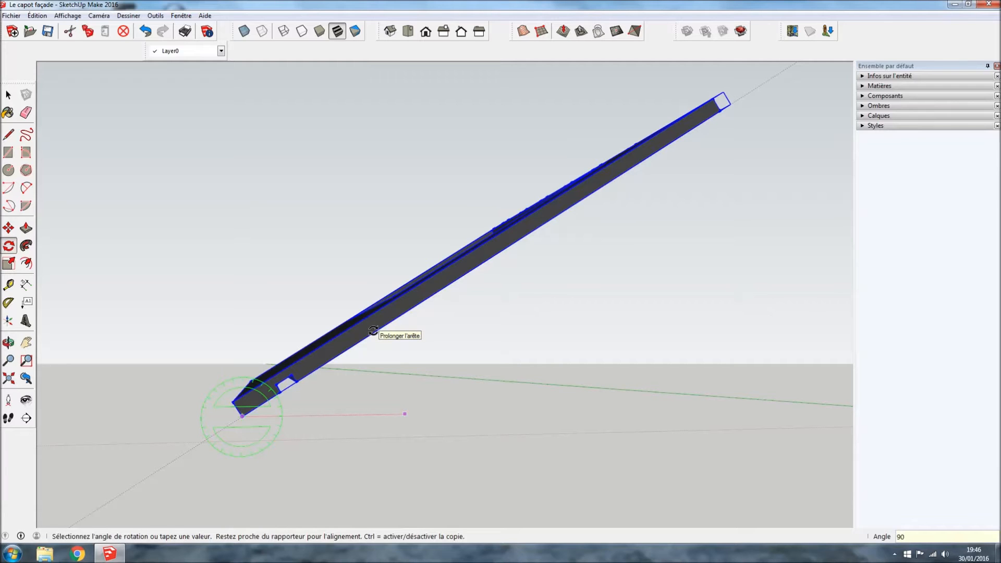
type("90")
key("Return")
Rotate the upright panel 90° in its own plane about its bottom corner to bring the notched edge vertical, facing the façade
scroll(373, 331, "down", 5)
middle_click_drag(357, 357, 458, 473)
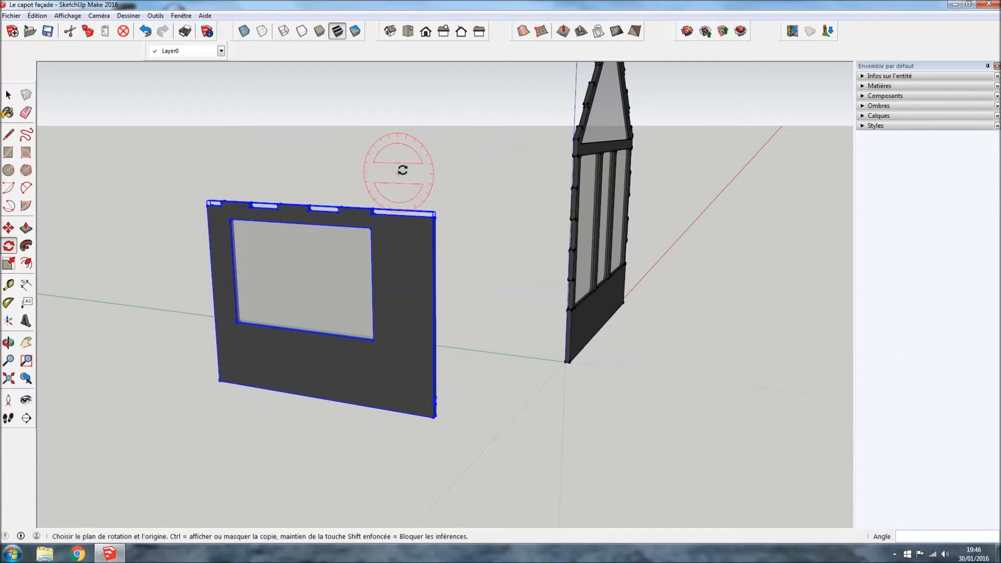
middle_click_drag(481, 424, 629, 389)
scroll(501, 454, "up", 4)
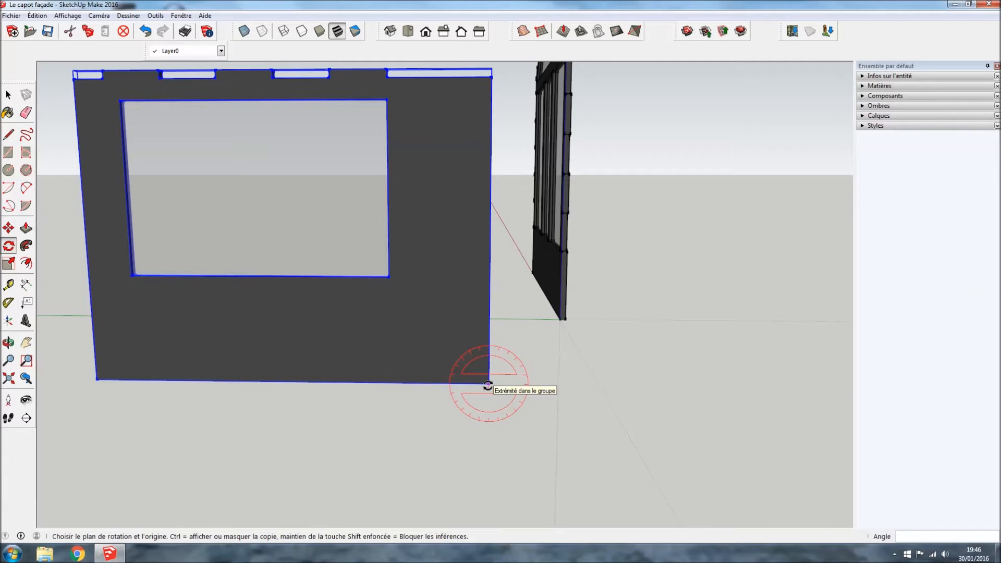
left_click(488, 384)
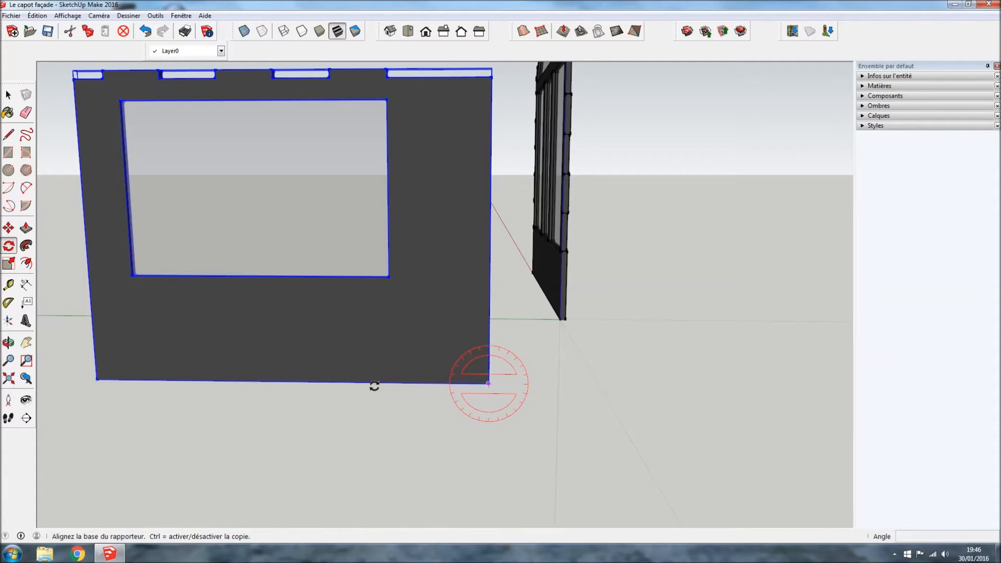
left_click(375, 383)
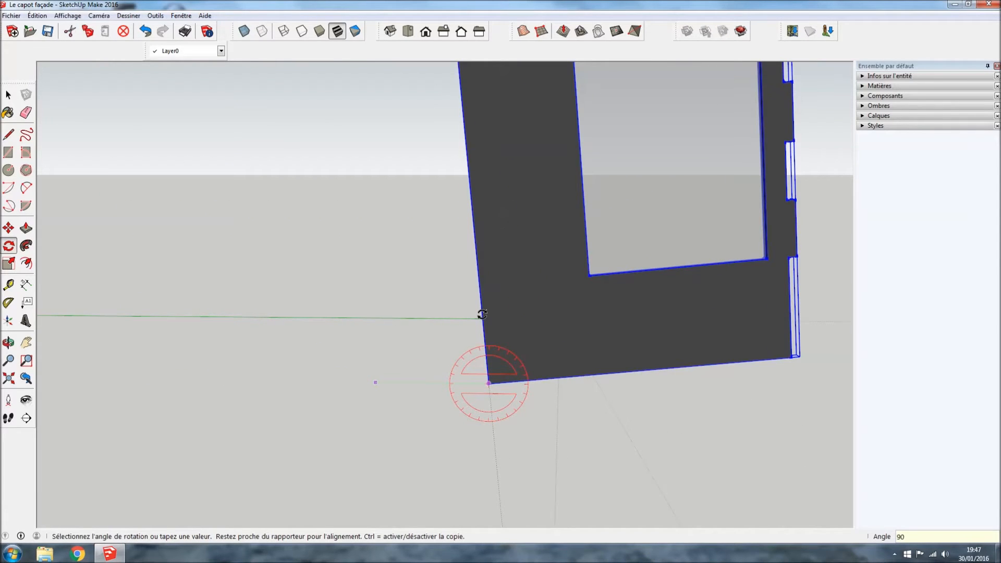
left_click(482, 315)
scroll(395, 268, "down", 5)
middle_click_drag(793, 290, 438, 330)
key("q")
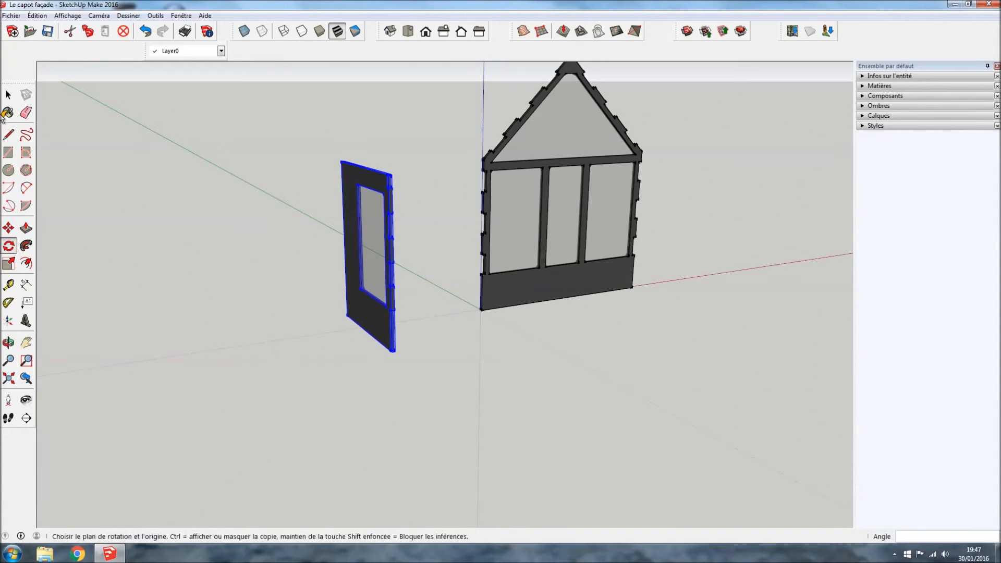
key("space")
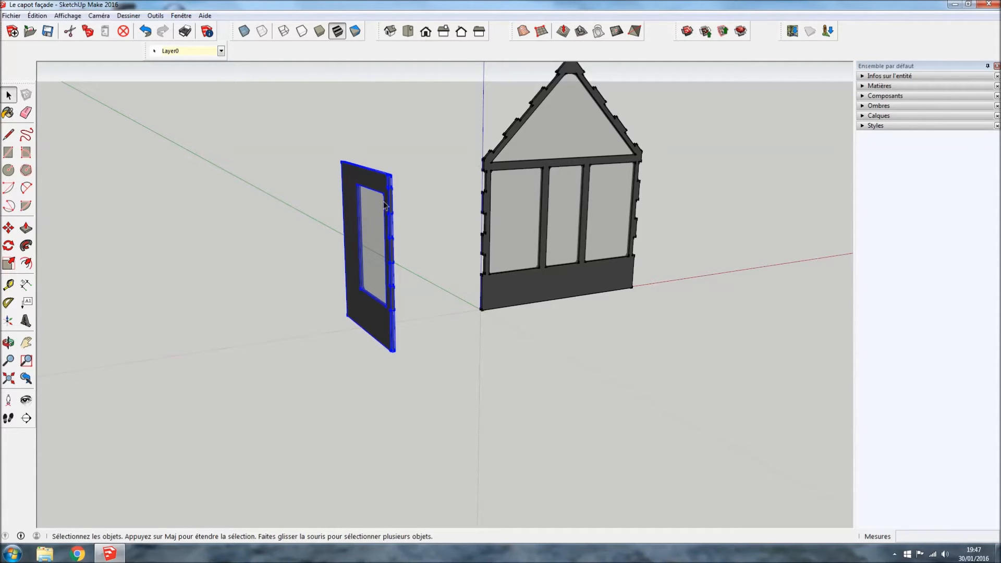
Move the side panel by its notched bottom corner onto the façade's bottom corner at the origin
left_click(9, 230)
scroll(383, 386, "up", 3)
middle_click_drag(329, 391, 480, 355)
scroll(492, 320, "up", 3)
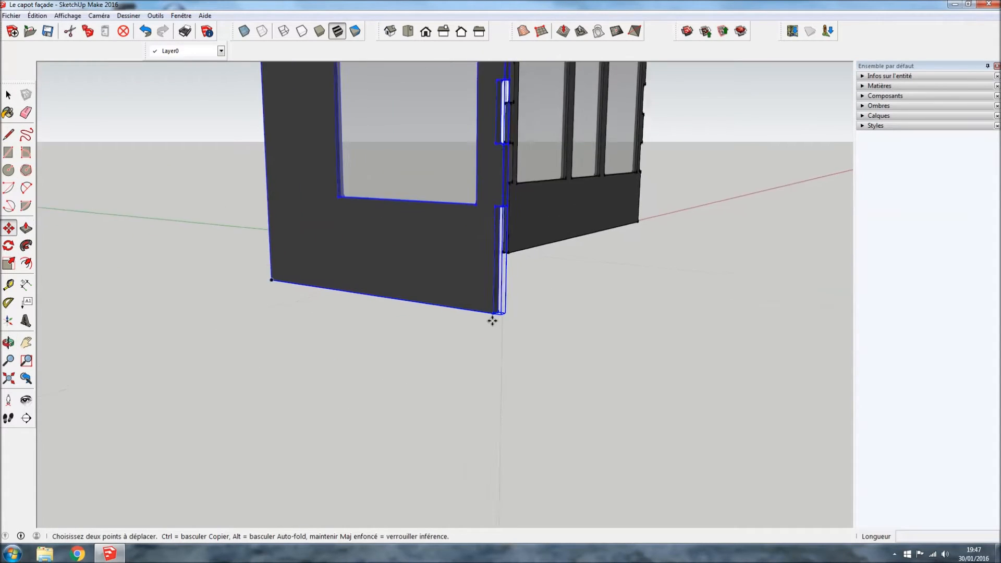
scroll(492, 320, "up", 2)
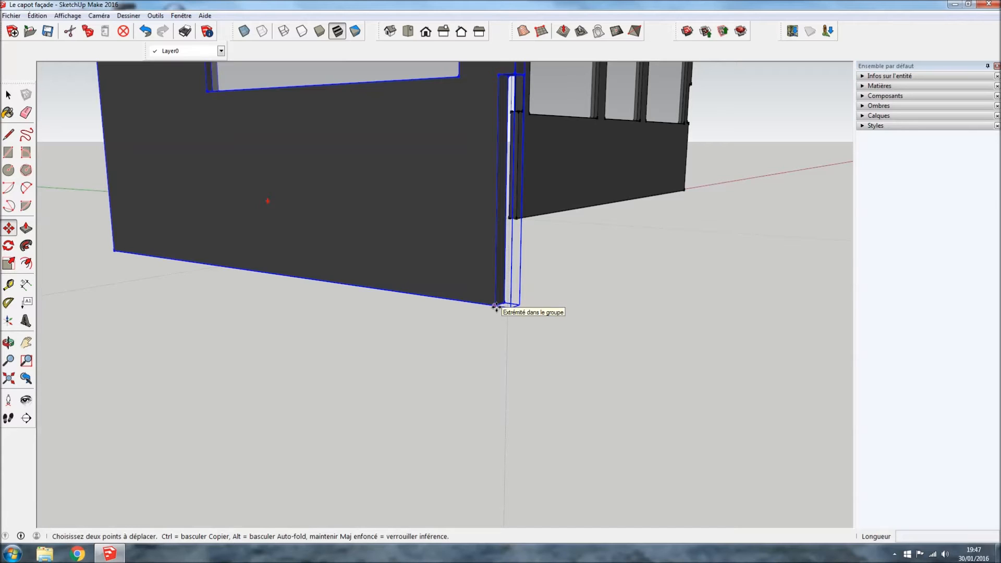
left_click(496, 306)
scroll(504, 224, "up", 5)
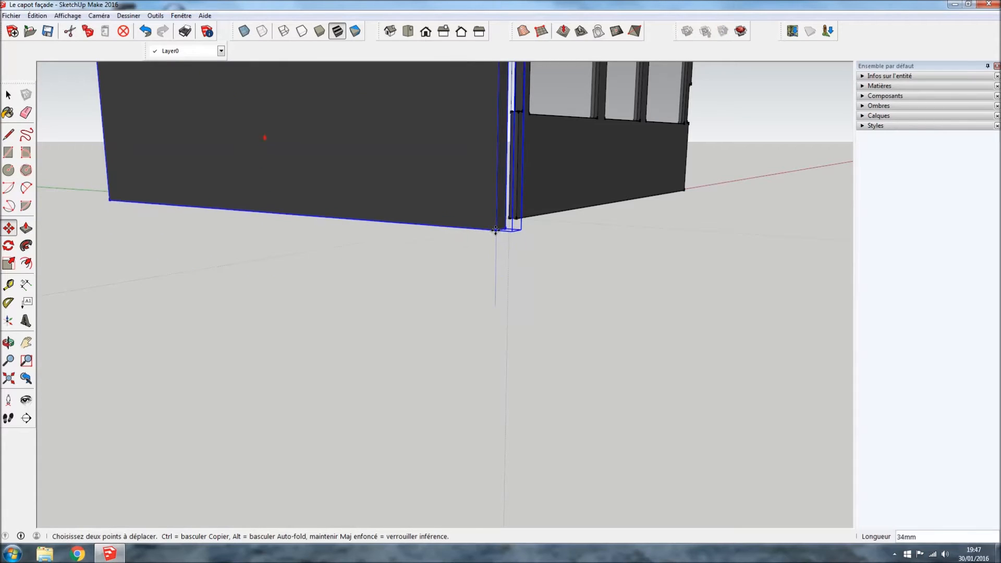
scroll(510, 216, "up", 1)
left_click(525, 211)
scroll(422, 324, "down", 3)
scroll(422, 323, "down", 2)
Display all faces as transparent and snap the side panel's inner bottom corner onto the matching inner corner of the façade
middle_click_drag(554, 295, 349, 109)
middle_click_drag(273, 147, 344, 53)
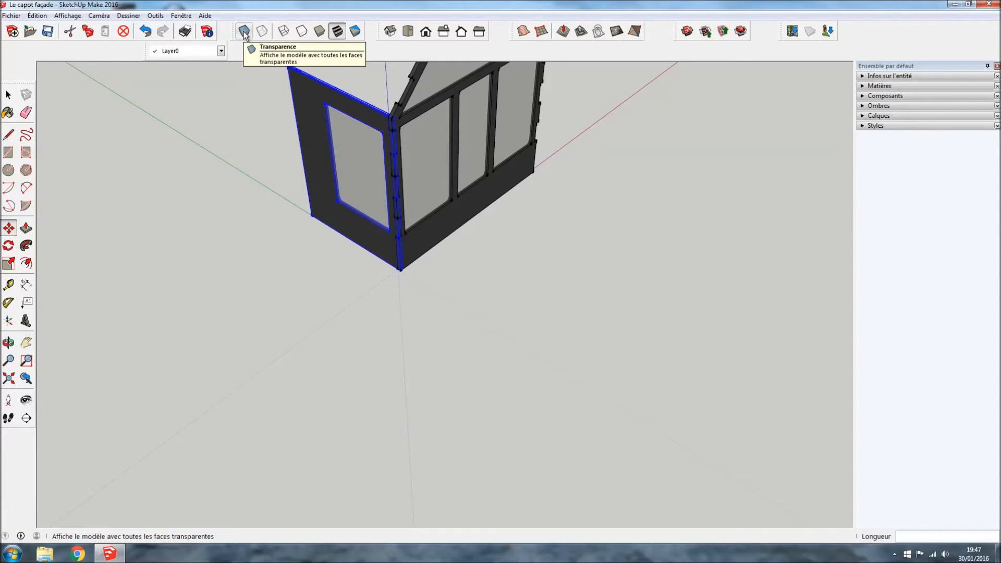
left_click(244, 32)
scroll(398, 255, "up", 4)
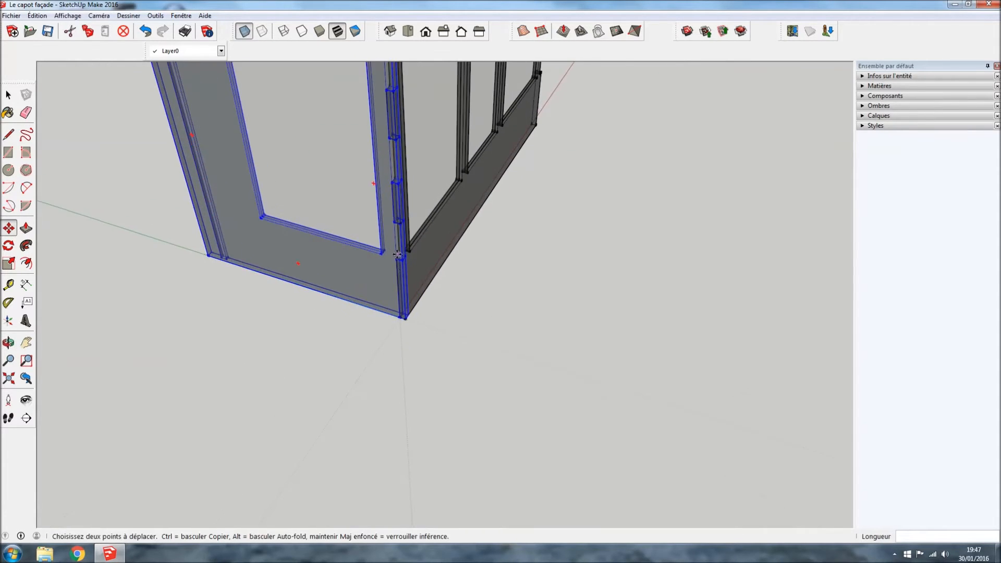
scroll(411, 332, "up", 3)
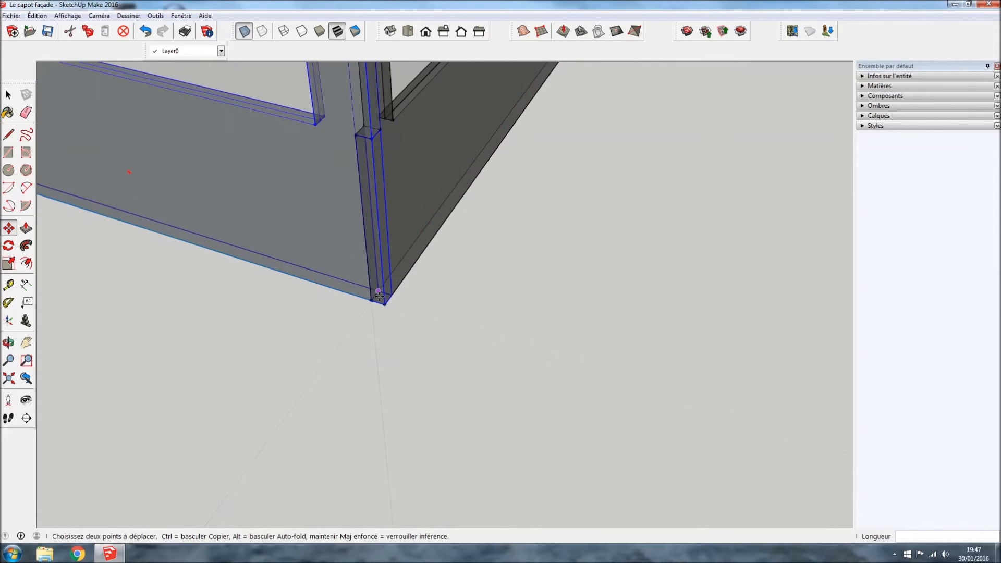
scroll(379, 297, "up", 2)
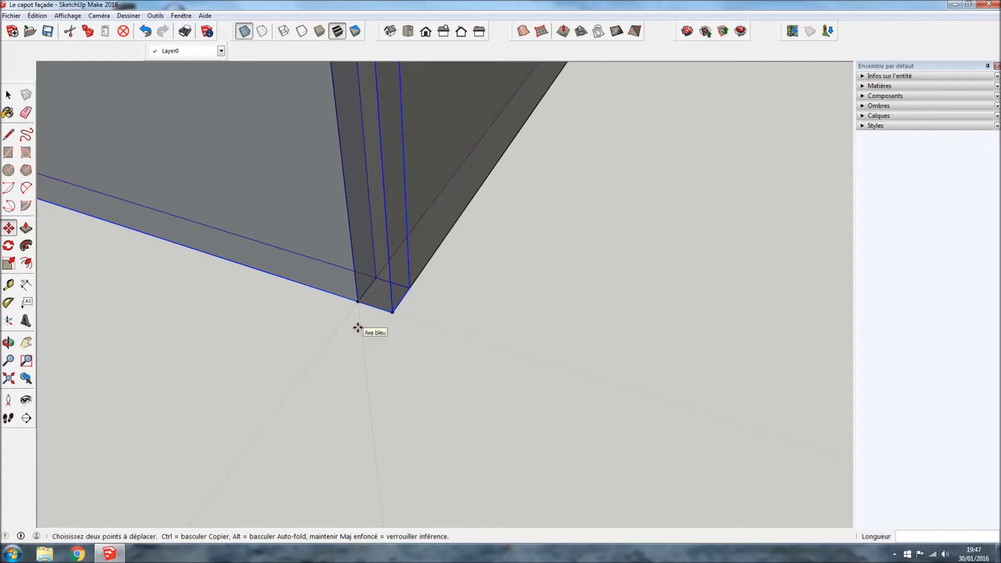
left_click(376, 277)
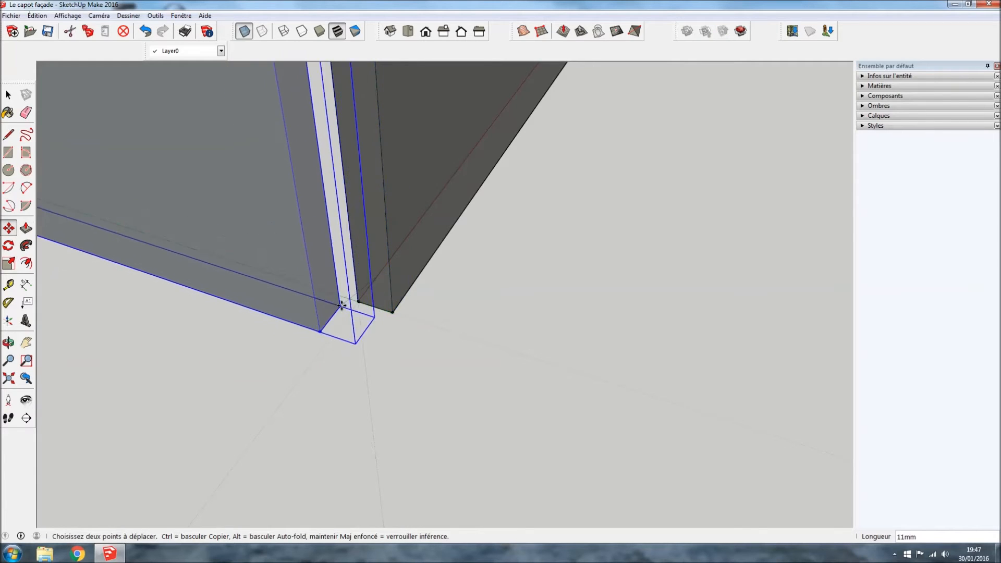
left_click(374, 278)
scroll(326, 355, "down", 3)
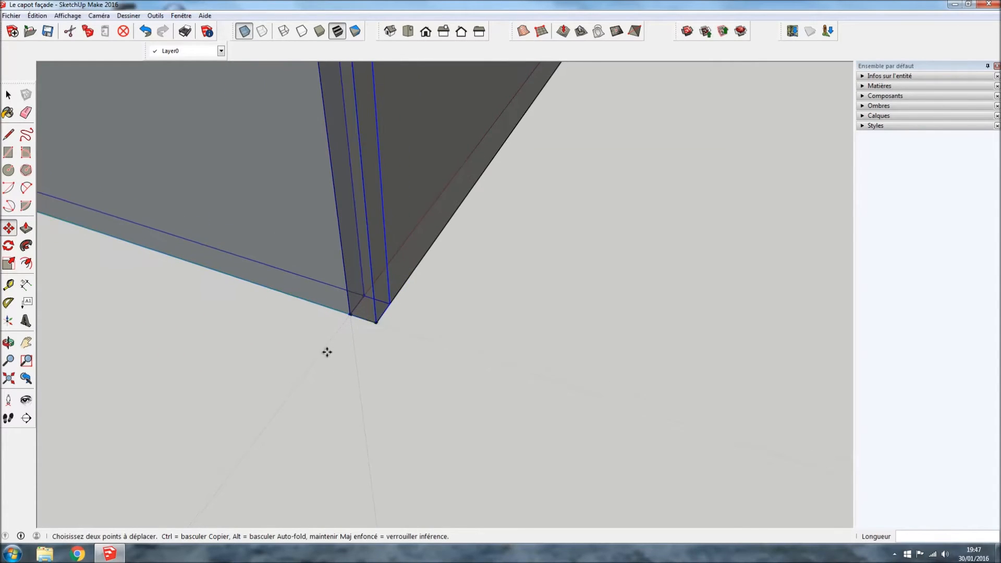
Snap the side panel's lowest notch corner onto the inner corner of the façade's matching notch
middle_click_drag(462, 286, 331, 246)
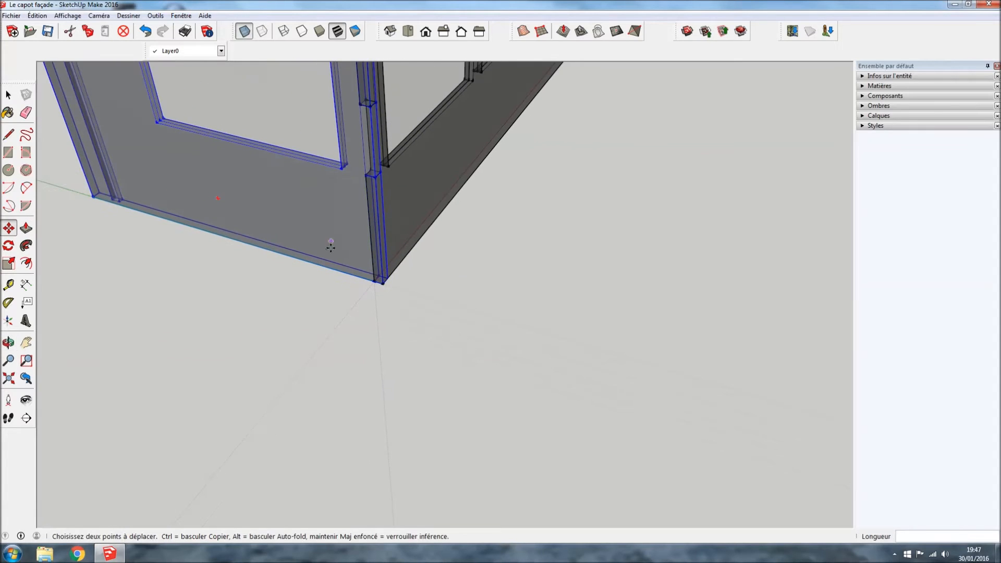
middle_click_drag(335, 328, 326, 246)
scroll(331, 157, "up", 4)
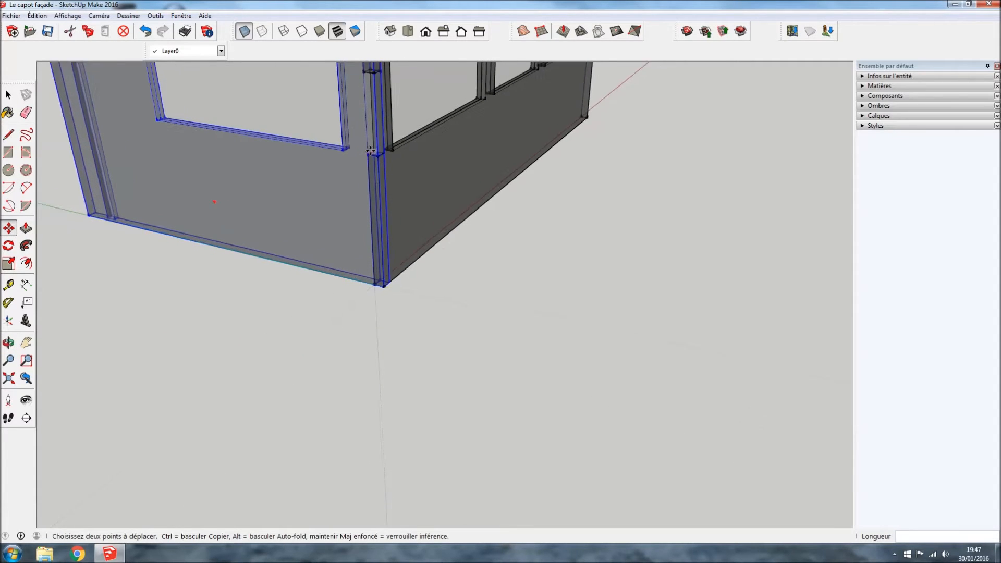
scroll(334, 123, "up", 2)
middle_click_drag(333, 122, 376, 164)
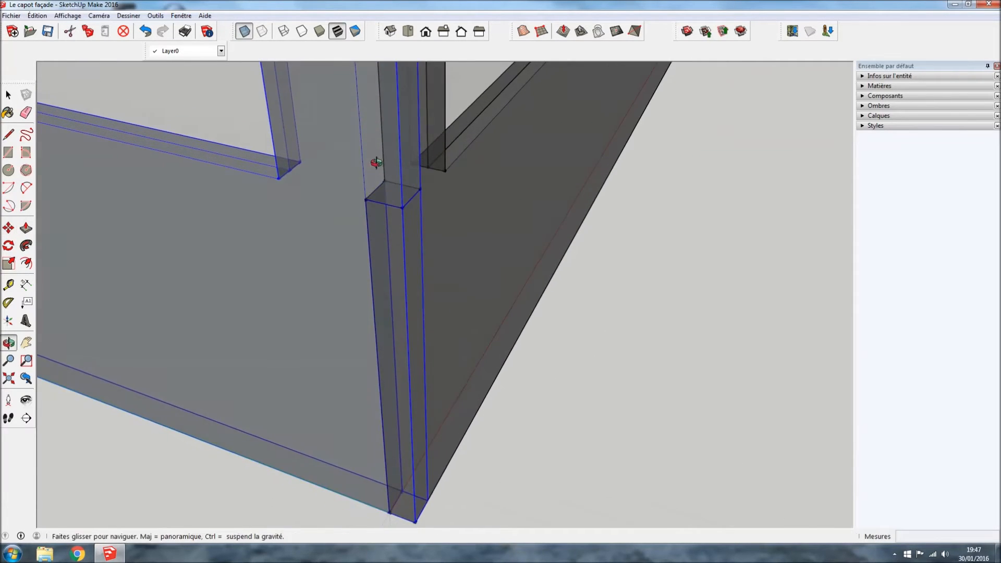
scroll(386, 177, "up", 3)
left_click(386, 178)
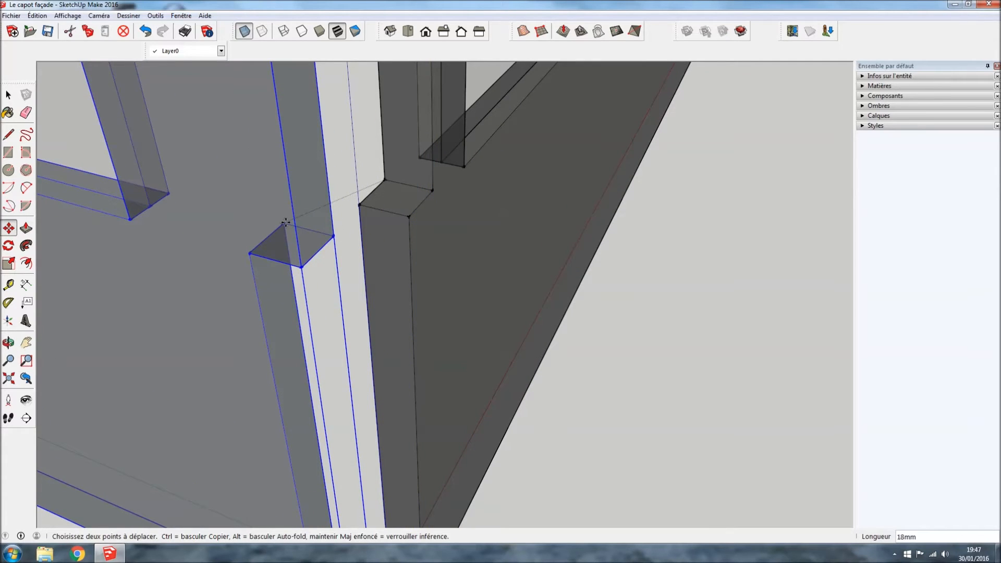
left_click(384, 178)
scroll(339, 305, "down", 6)
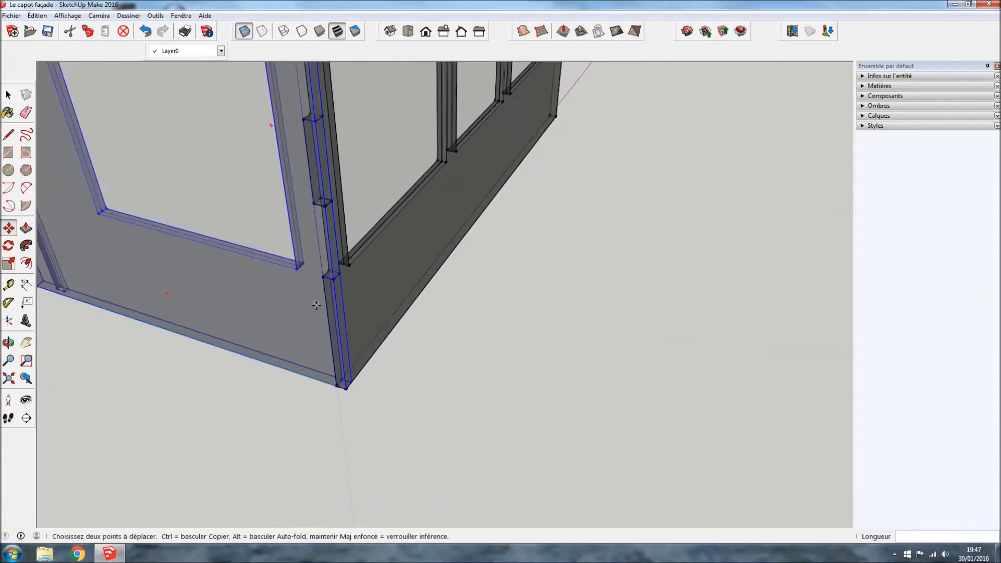
Deselect the side panel and turn off the transparent face display
scroll(348, 304, "down", 4)
middle_click_drag(433, 123, 189, 129)
key("space")
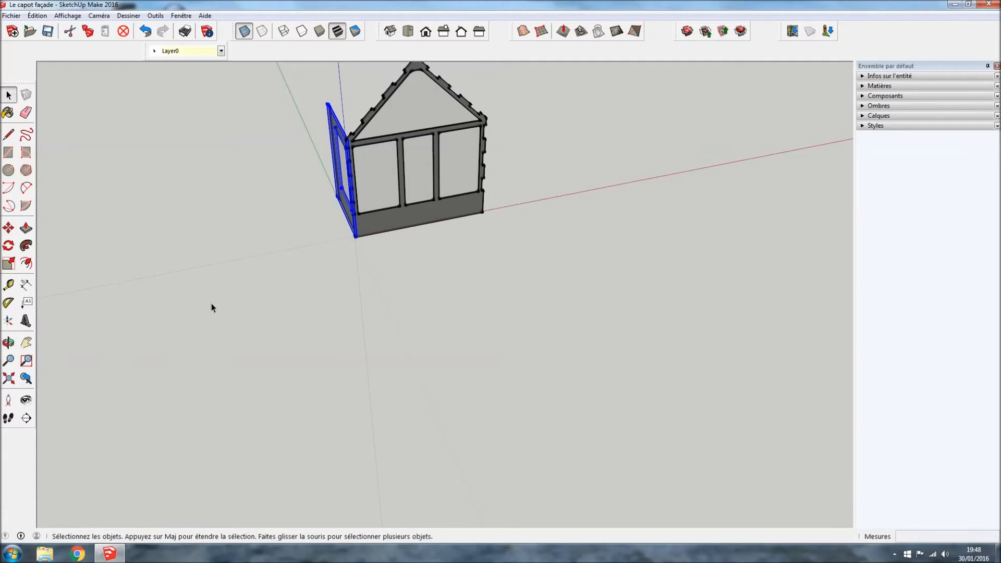
scroll(209, 408, "down", 2)
scroll(285, 224, "up", 5)
middle_click_drag(297, 230, 330, 315)
left_click(552, 276)
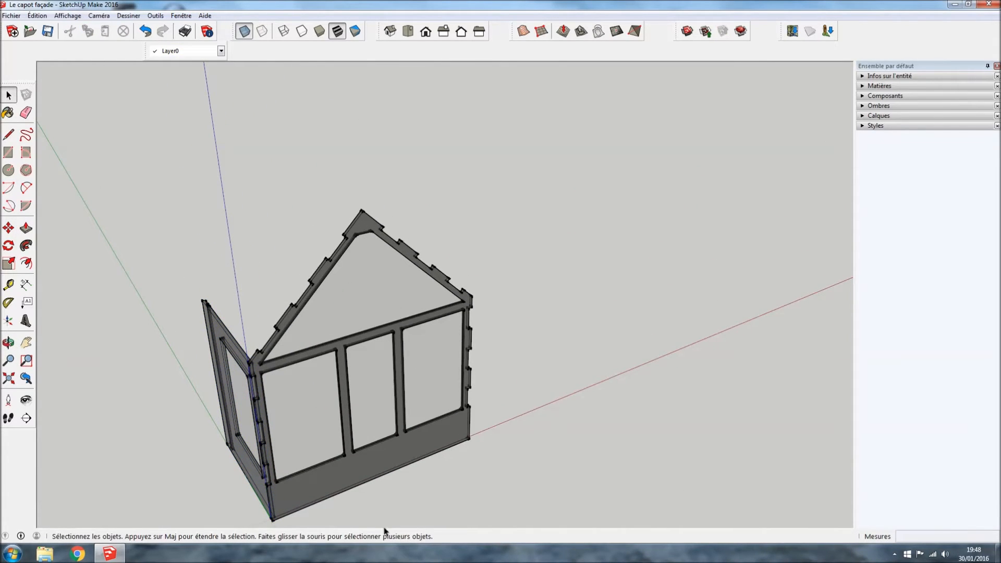
left_click(244, 31)
middle_click_drag(137, 419, 130, 358)
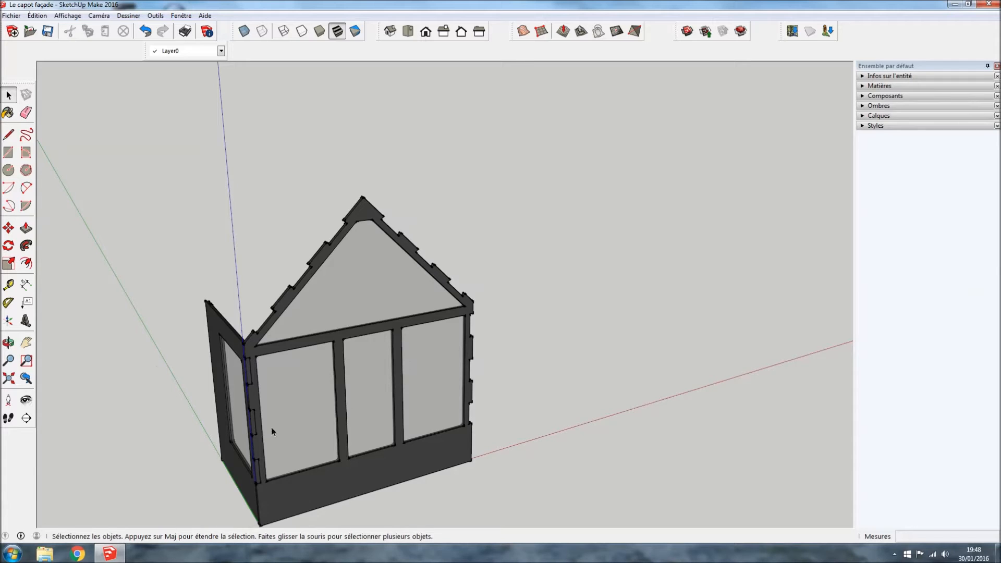
Import the model "Le capot cote gauche bas" and place it on the red axis beyond the façade's free side
middle_click_drag(587, 372, 504, 345)
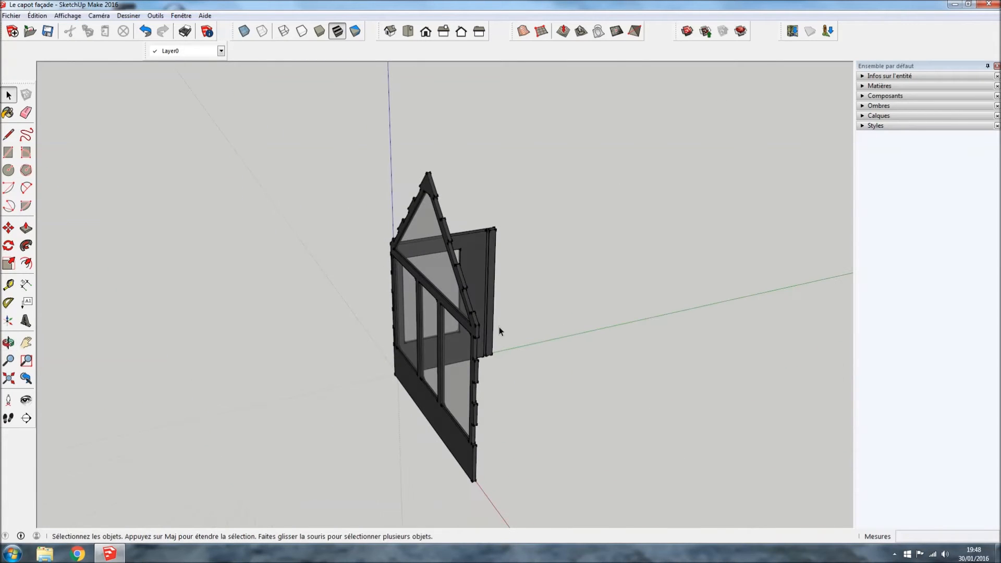
middle_click_drag(266, 277, 589, 240)
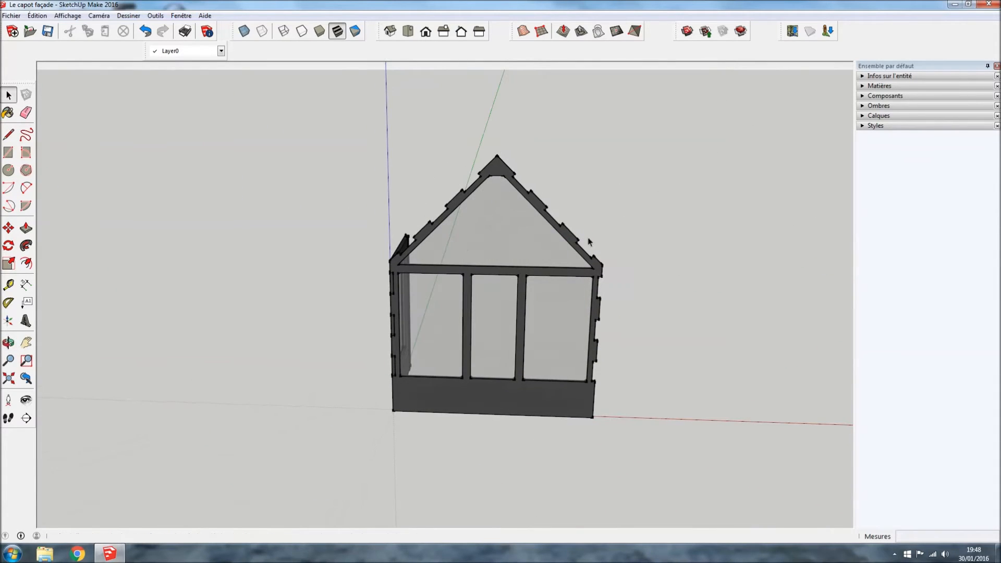
left_click(9, 17)
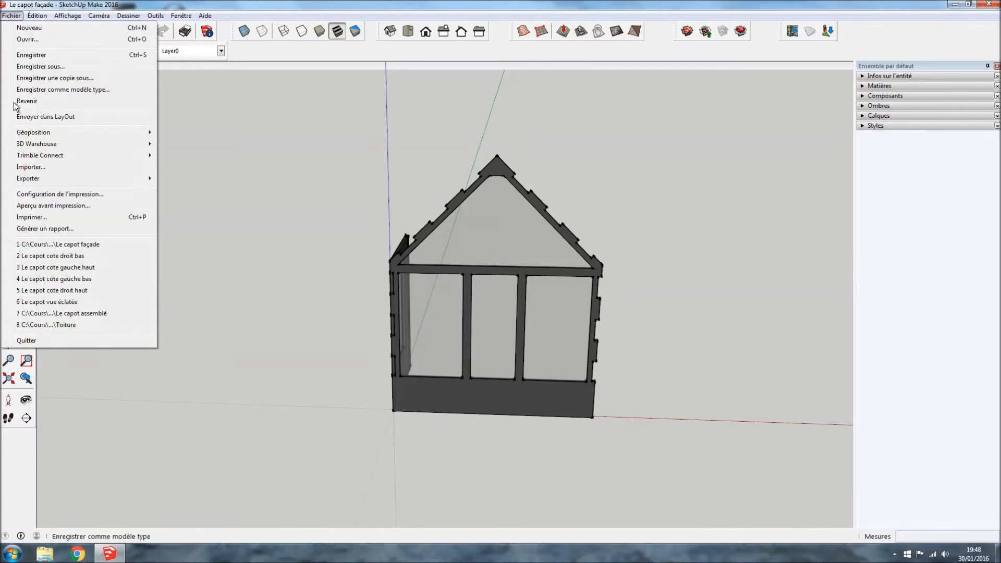
left_click(32, 166)
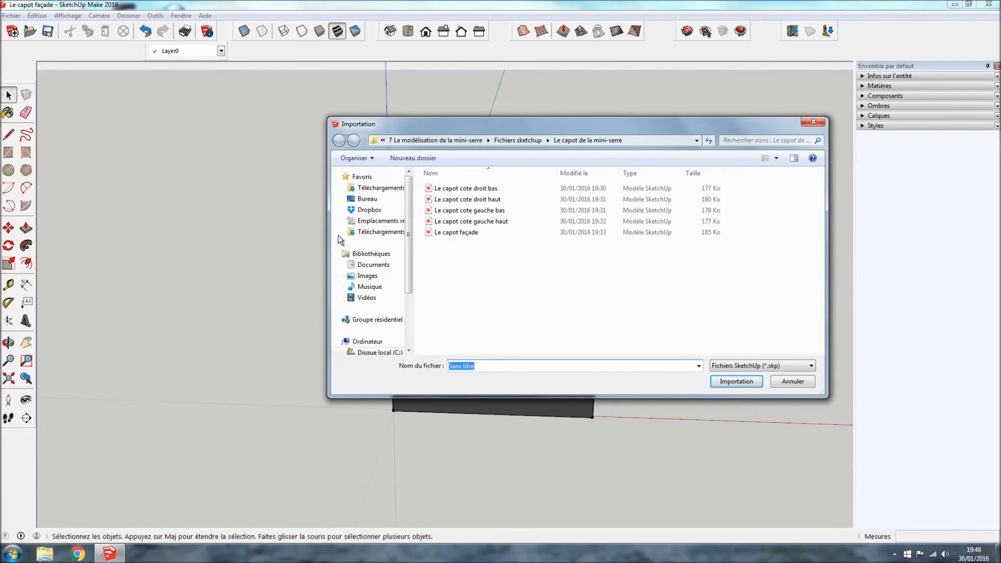
double_click(467, 215)
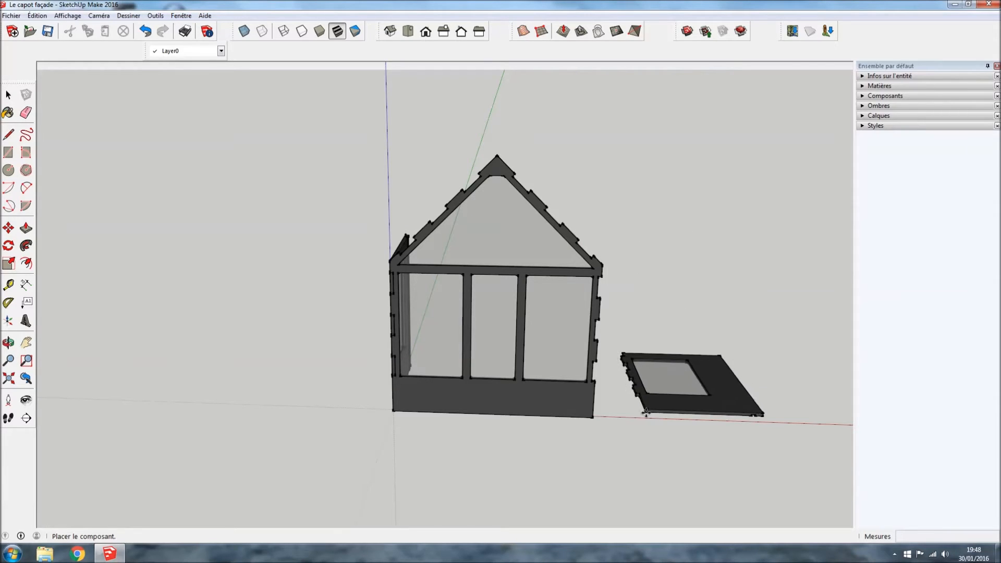
left_click(677, 416)
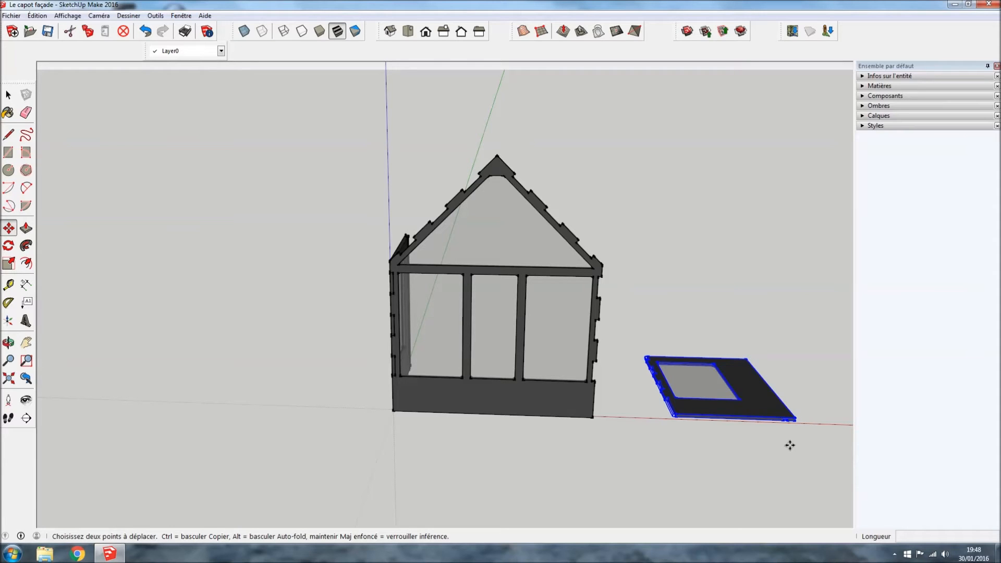
Rotate the imported lower panel 90° in the ground plane about its unnotched front corner
middle_click_drag(811, 205, 782, 489)
scroll(769, 407, "up", 5)
middle_click_drag(752, 343, 681, 383)
left_click(9, 245)
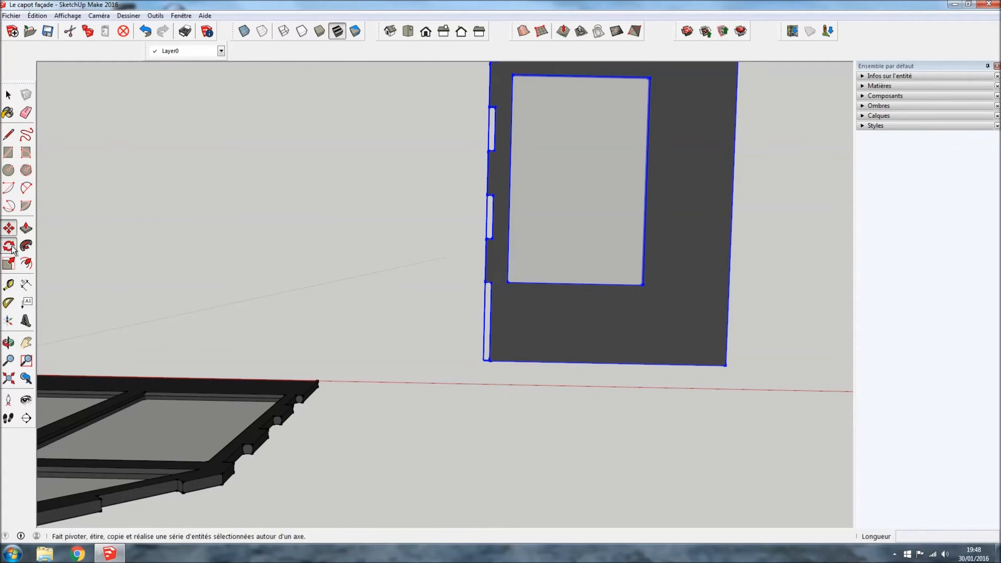
left_click(726, 365)
left_click(615, 365)
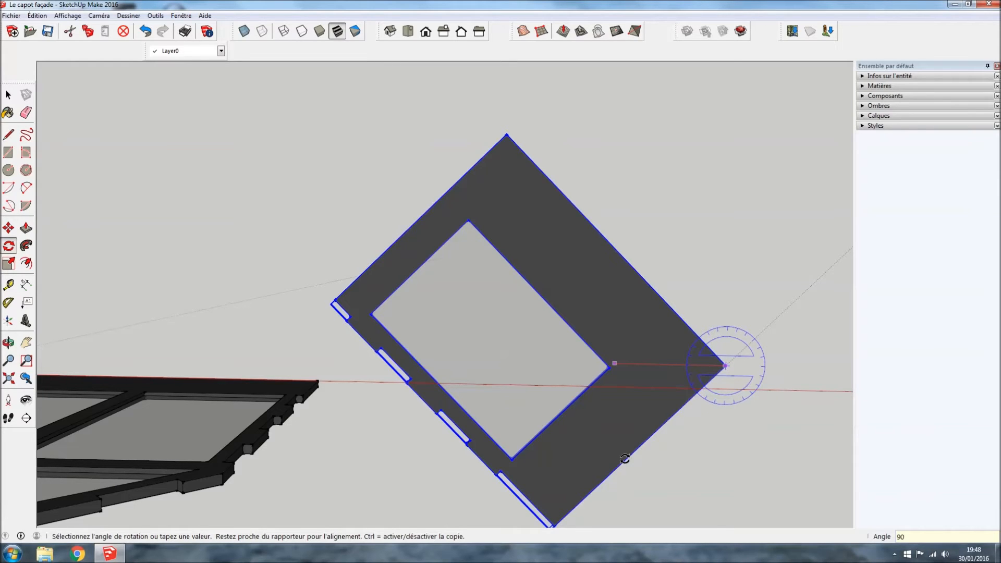
left_click(624, 458)
Rotate the lower panel 90° about its end corner, around the green axis, to stand it upright
middle_click_drag(627, 458, 699, 302)
middle_click_drag(632, 411, 765, 232)
scroll(823, 367, "up", 3)
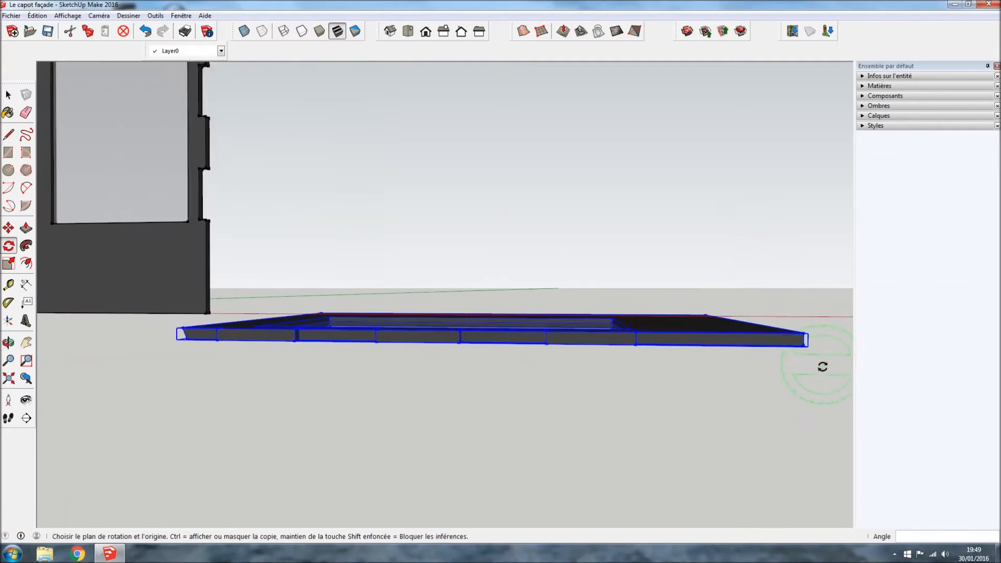
scroll(823, 366, "up", 1)
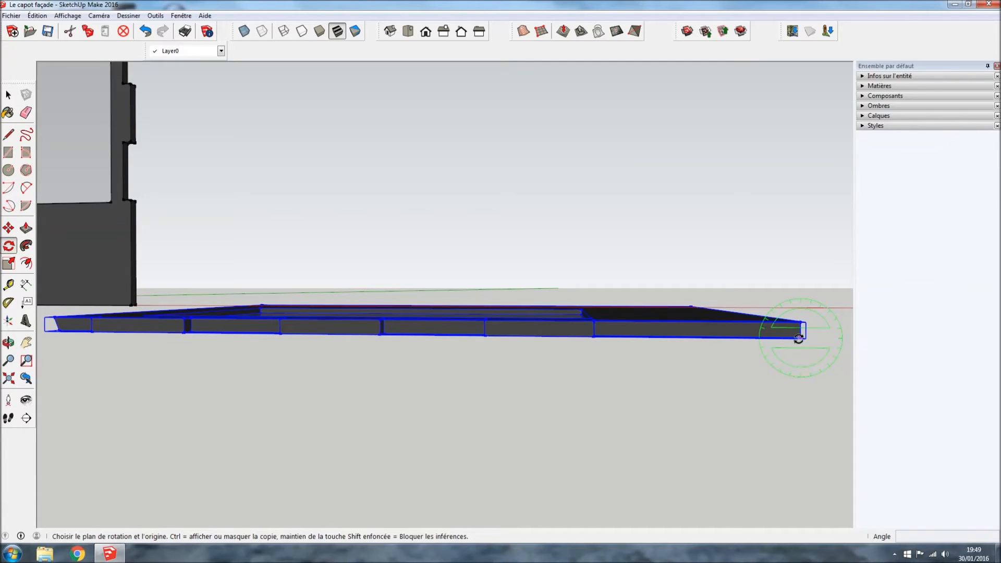
left_click(799, 338)
left_click(663, 338)
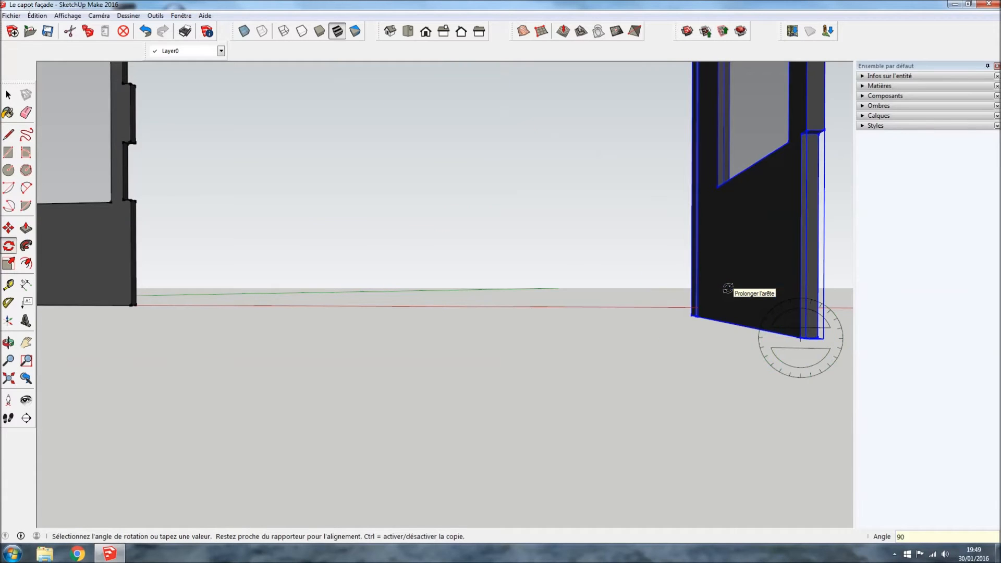
left_click(700, 286)
Move the upright panel by its lowest notch corner onto the matching notch corner on the façade's free side
scroll(652, 402, "down", 6)
middle_click_drag(666, 415, 581, 464)
key("m")
scroll(394, 464, "up", 3)
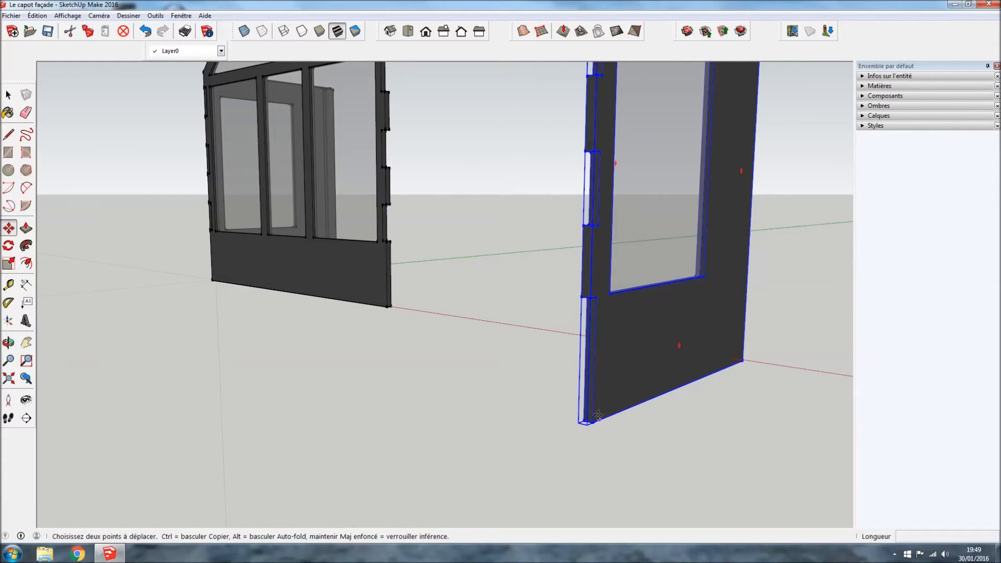
left_click(583, 298)
scroll(383, 261, "up", 5)
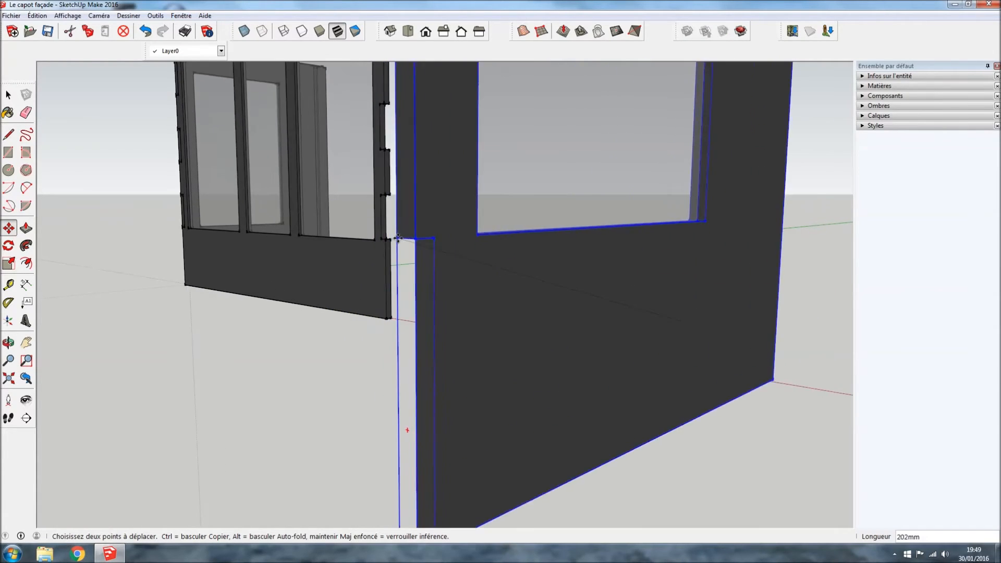
scroll(396, 249, "up", 2)
middle_click_drag(416, 246, 246, 244)
scroll(117, 260, "up", 2)
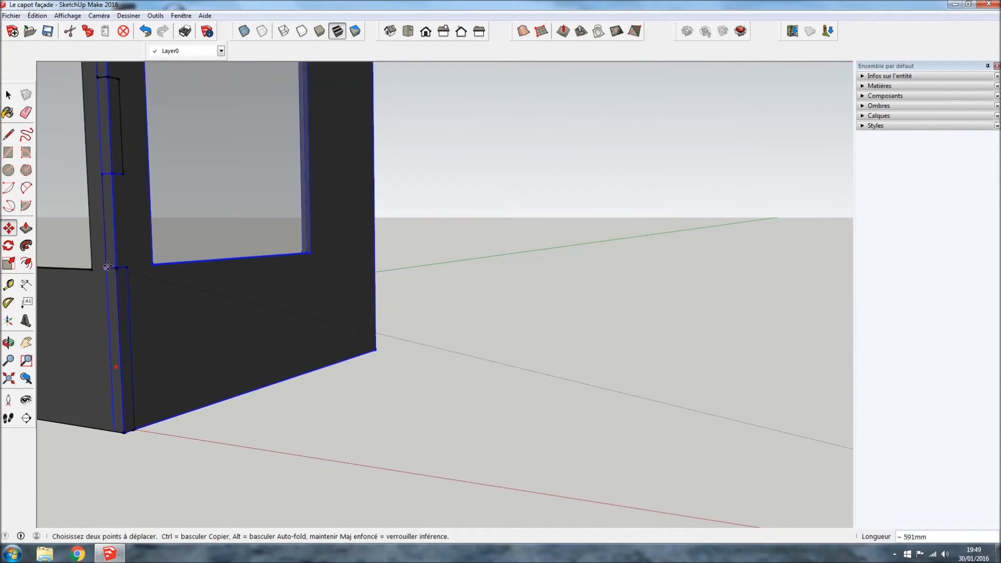
left_click(107, 266)
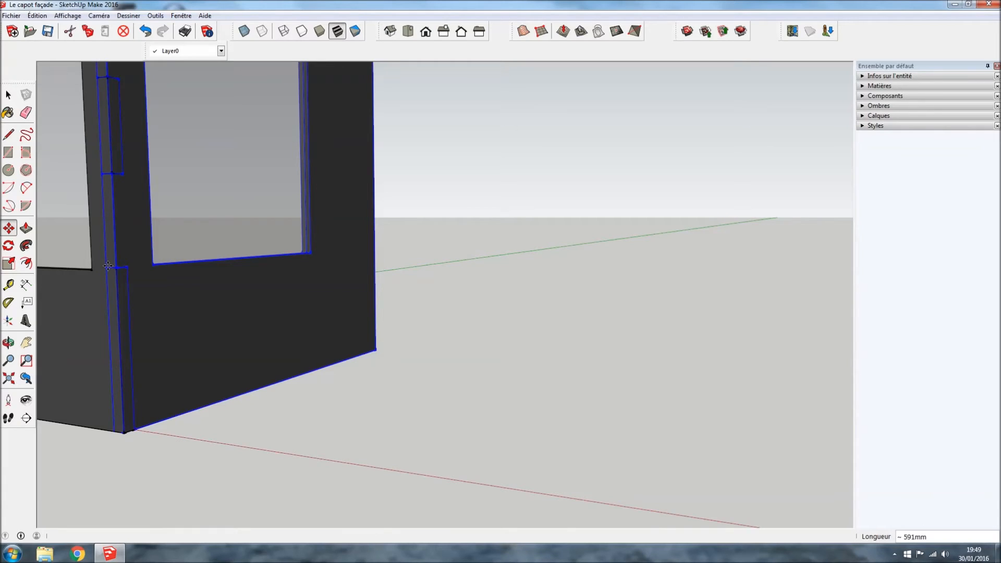
Check the joint between the new side panel and the façade using the transparent face display, restoring normal display when done
left_click(243, 30)
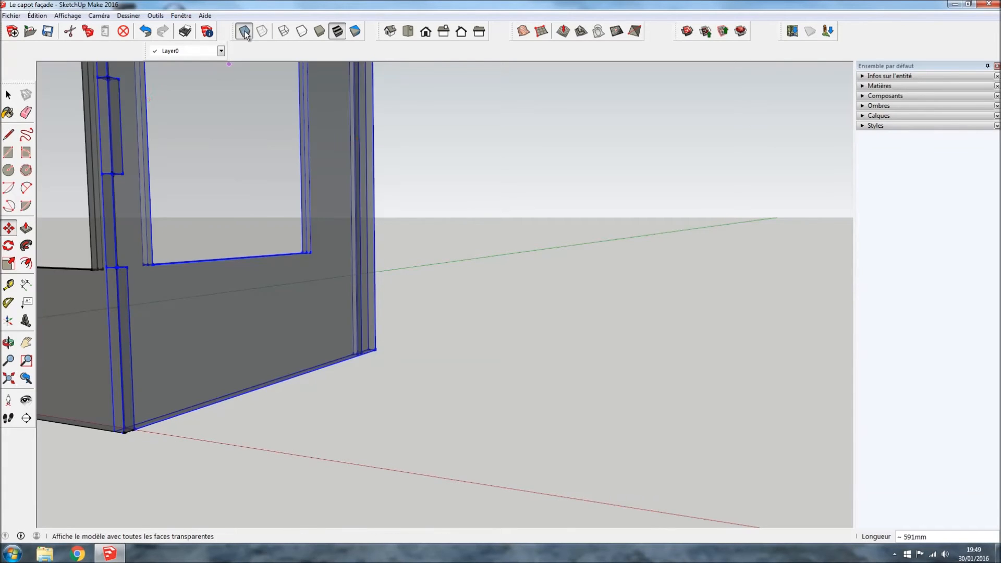
middle_click_drag(84, 257, 156, 380)
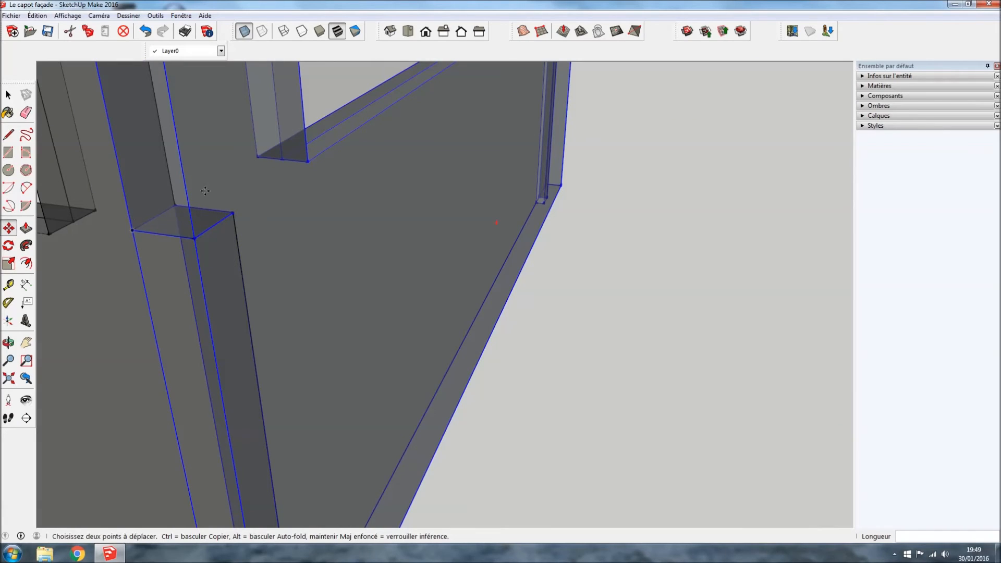
left_click(243, 30)
scroll(294, 292, "down", 2)
scroll(293, 292, "down", 5)
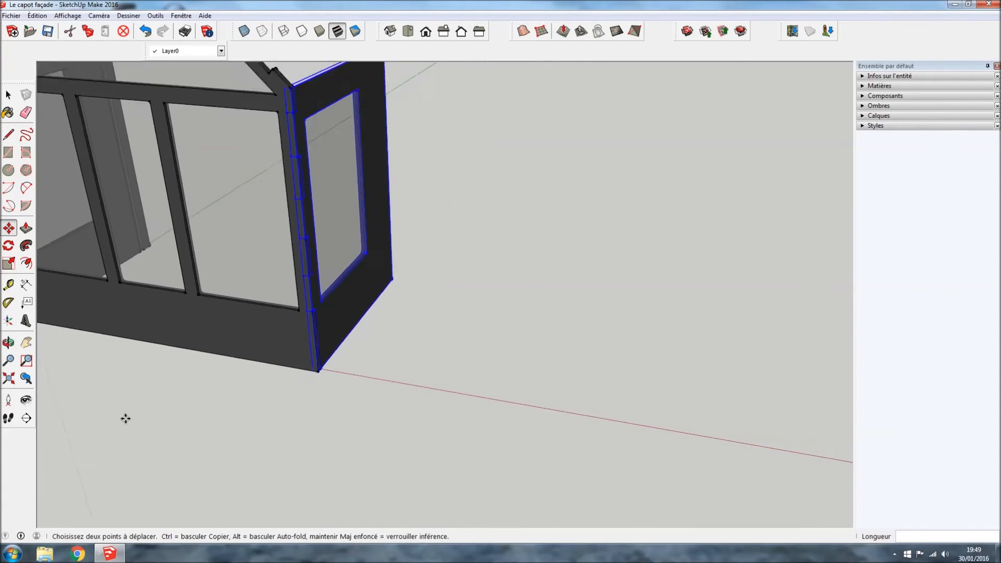
middle_click_drag(123, 418, 46, 282)
key("m")
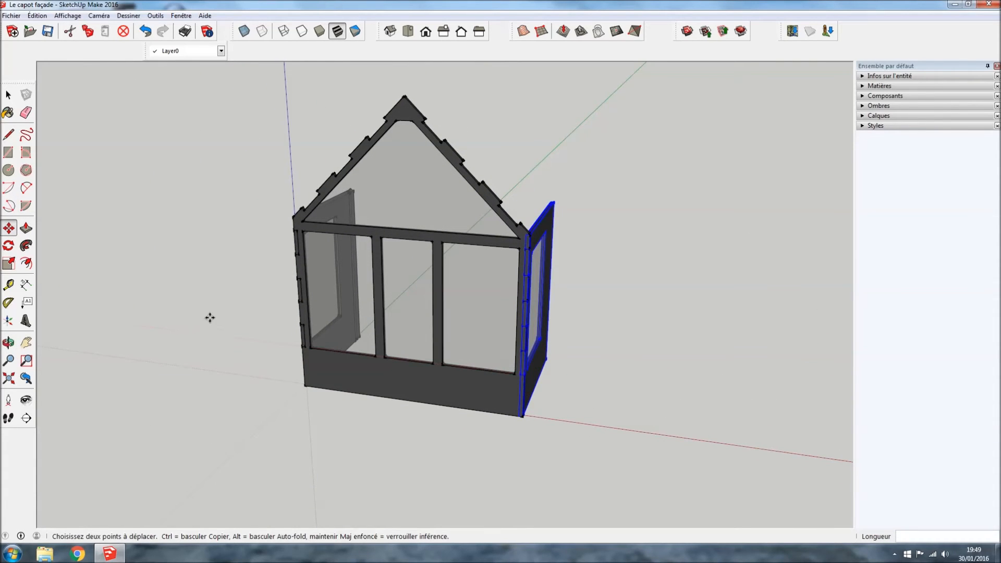
Import the model "Le capot cote droit haut" and place it beside the greenhouse, on the origin side of the façade
left_click(11, 16)
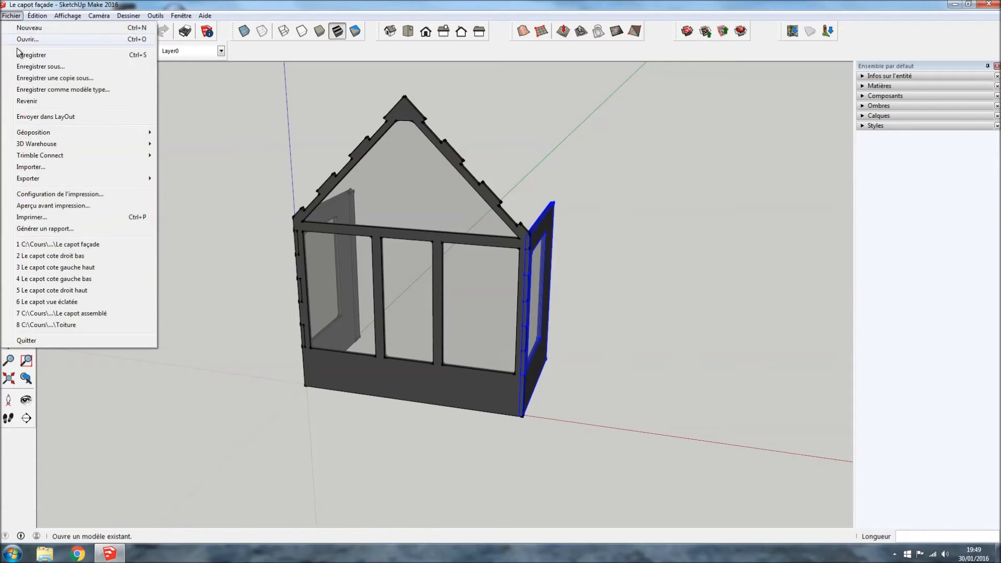
left_click(31, 167)
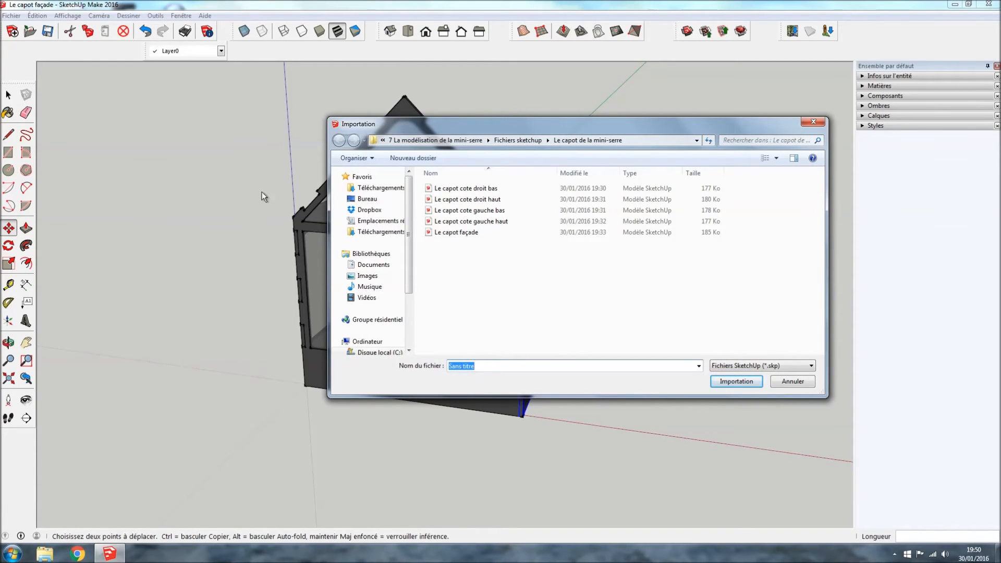
double_click(464, 201)
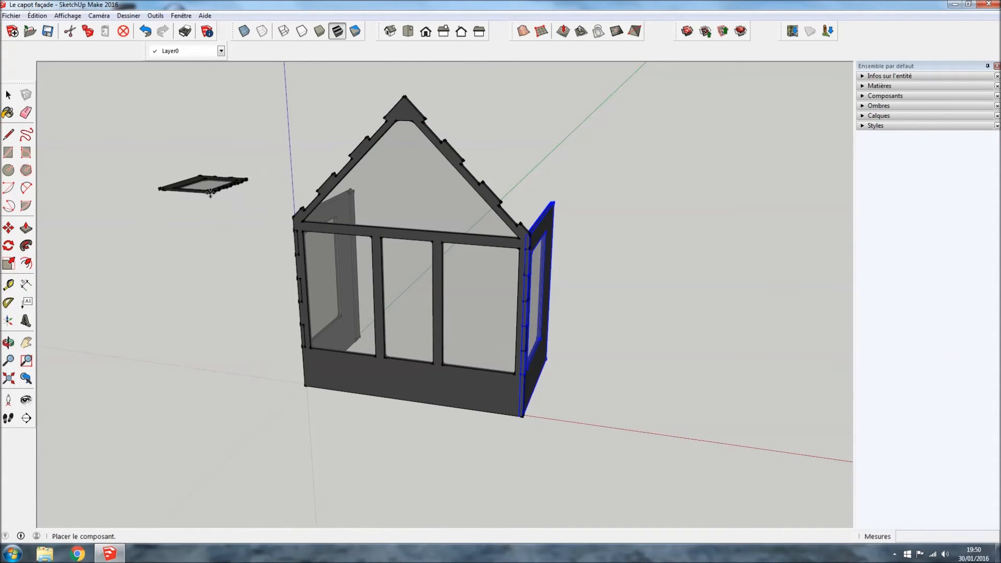
left_click(217, 236)
key("m")
Rotate the imported upper panel 90° in the ground plane about its notched front corner
middle_click_drag(151, 354, 142, 201)
scroll(281, 235, "down", 4)
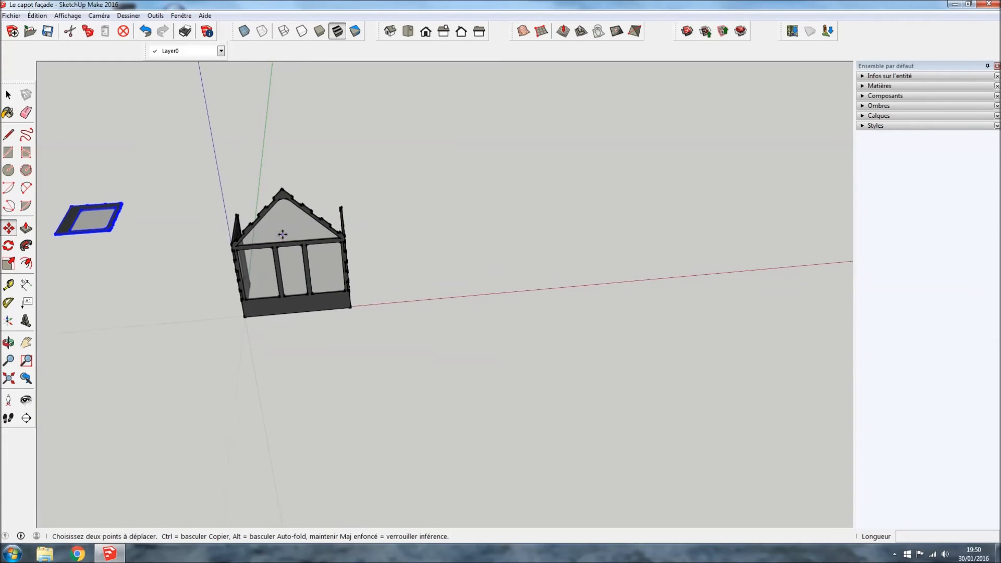
scroll(68, 239, "up", 8)
middle_click_drag(142, 241, 339, 179)
middle_click_drag(300, 233, 233, 77)
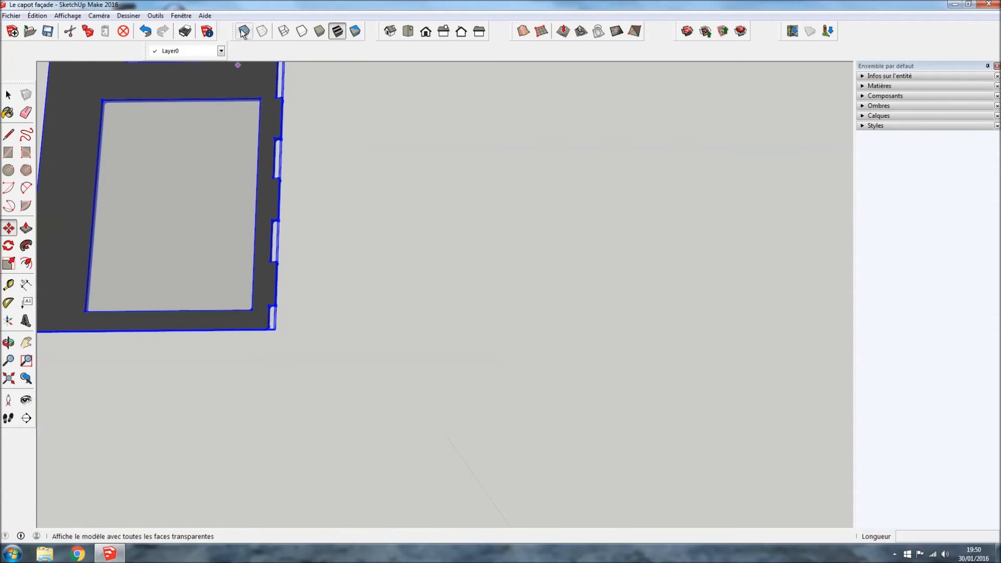
scroll(239, 21, "up", 1)
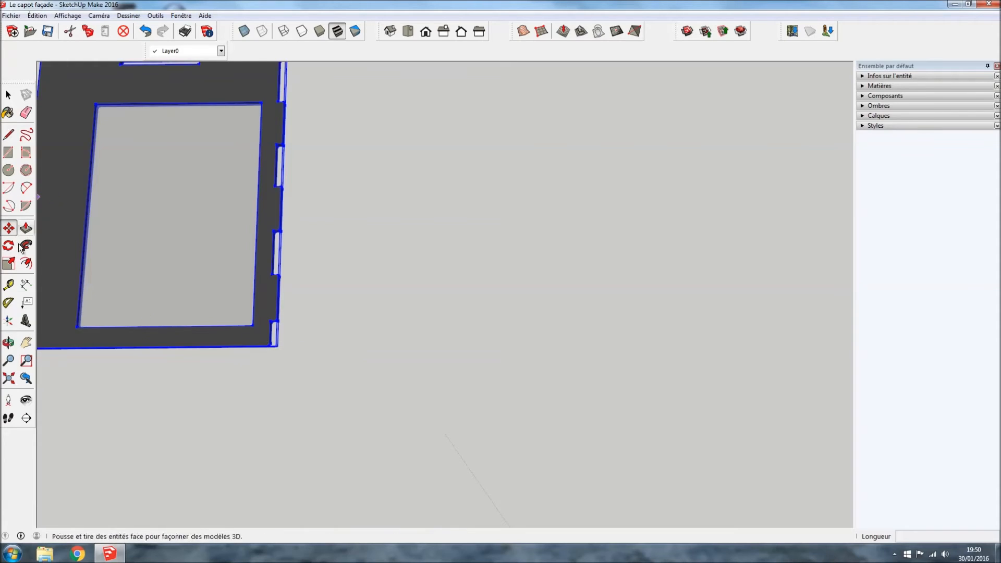
key("q")
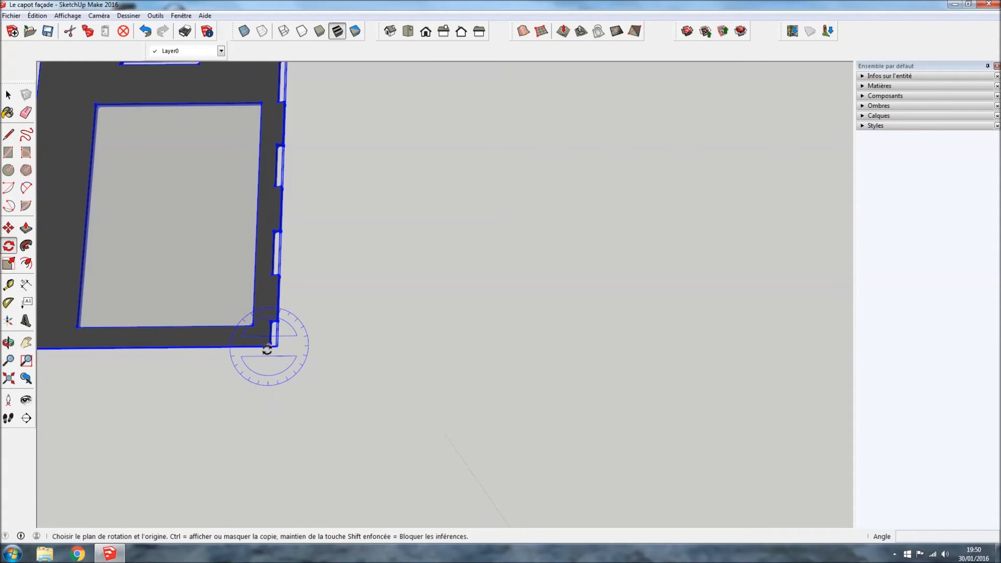
scroll(525, 357, "down", 6)
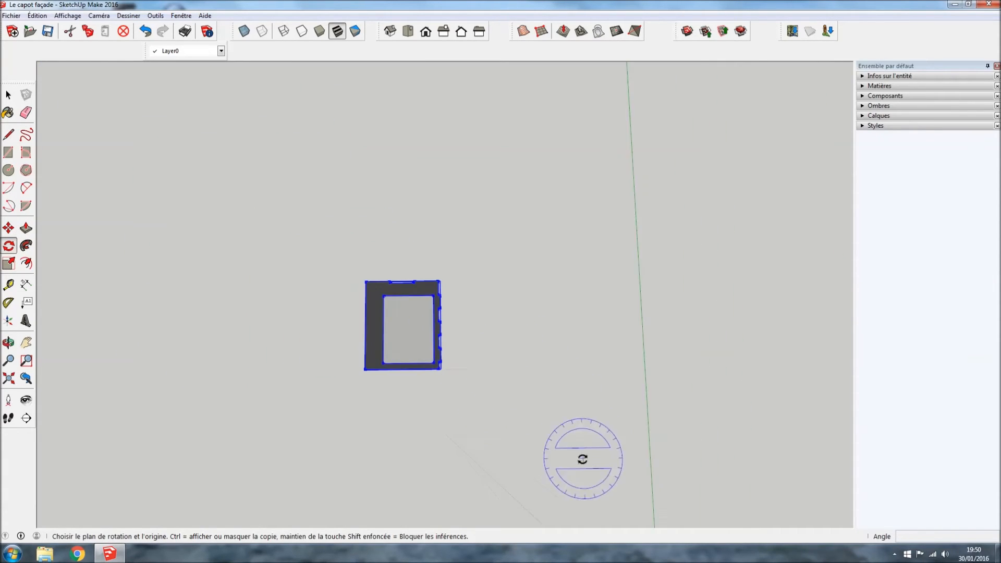
scroll(563, 445, "up", 8)
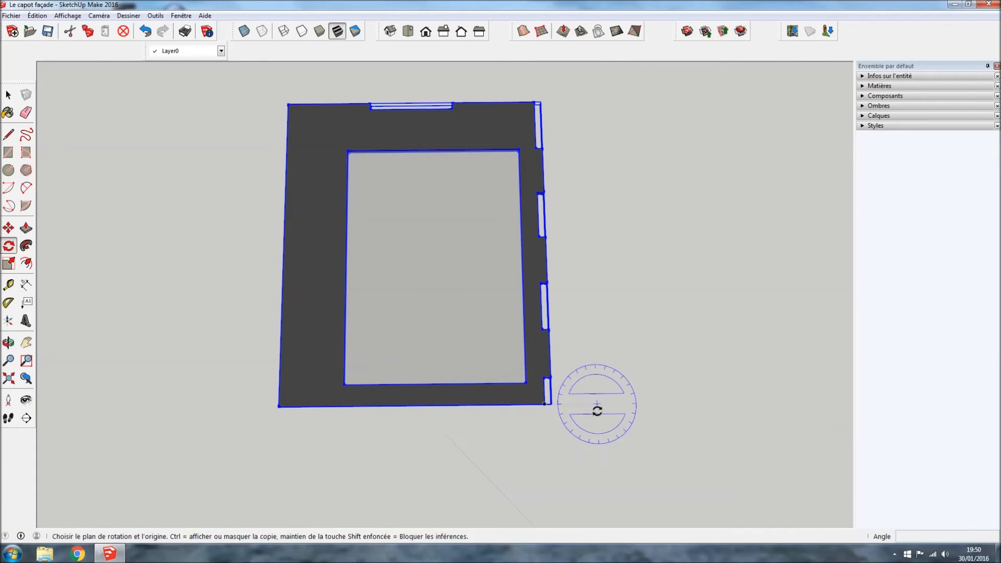
left_click(546, 405)
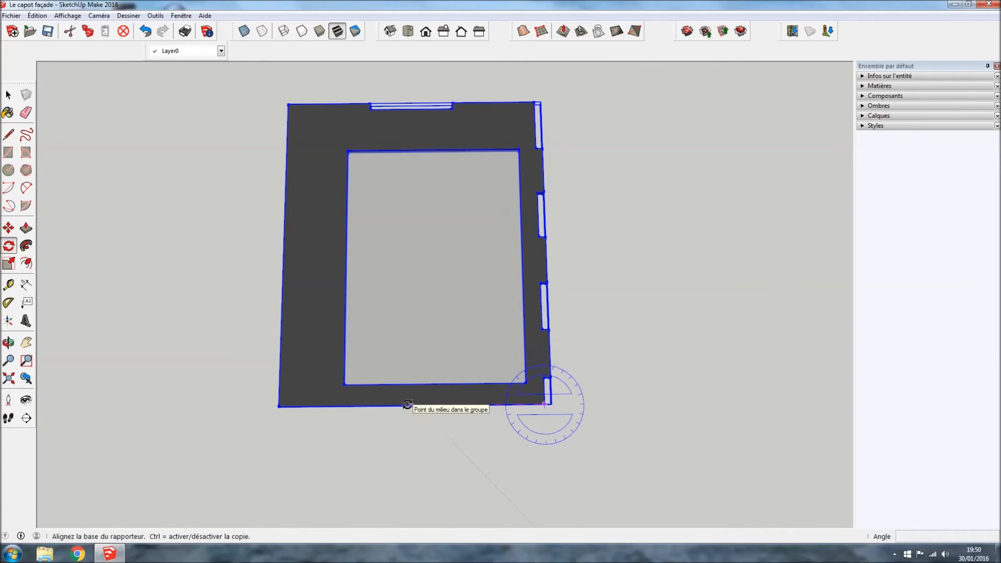
left_click(408, 405)
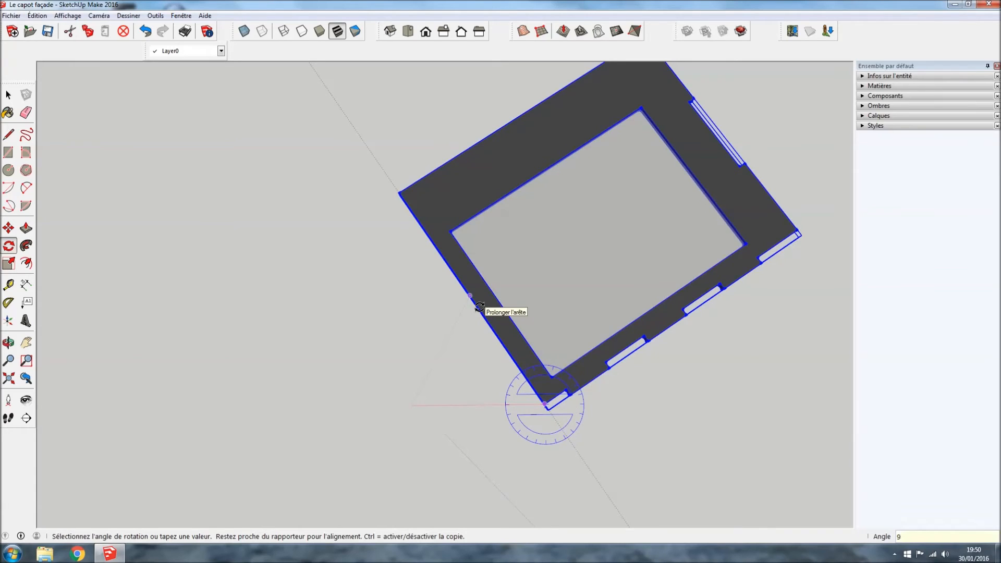
key("Return")
Tilt the upper panel 45° about its front corner farthest from the greenhouse, raising the end nearest the façade
scroll(608, 409, "down", 6)
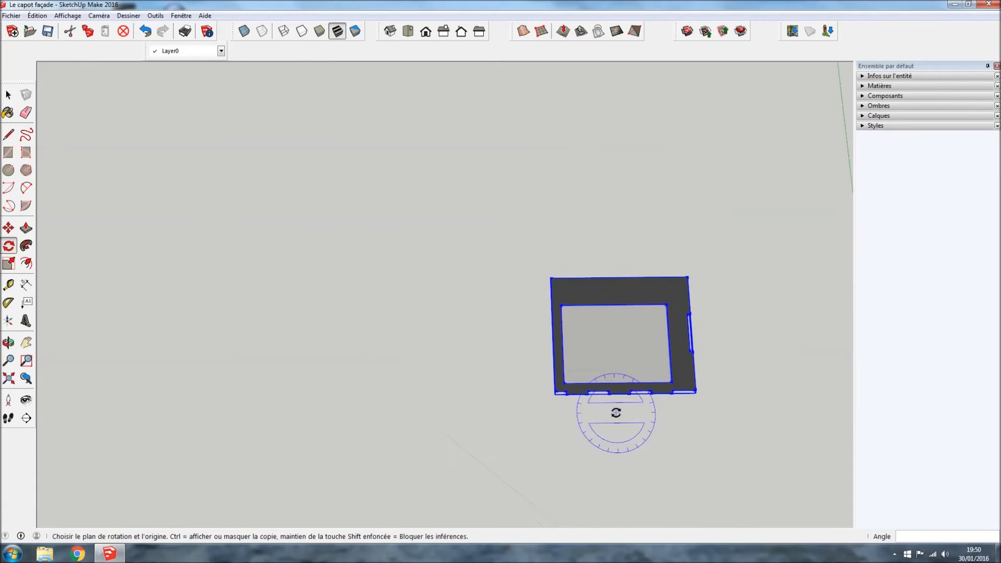
middle_click_drag(597, 308, 542, 224)
scroll(699, 404, "down", 5)
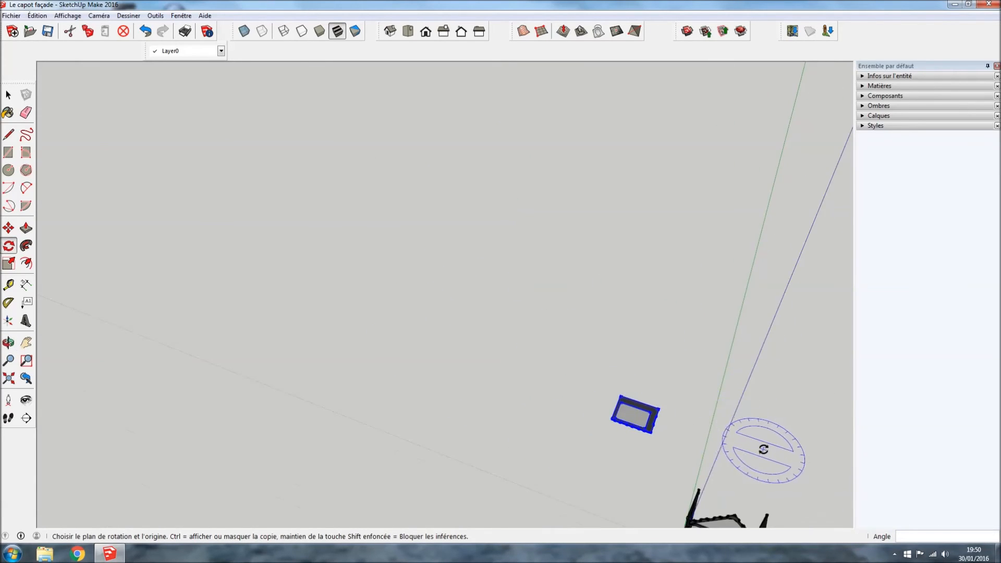
middle_click_drag(756, 514, 833, 331)
scroll(760, 507, "up", 5)
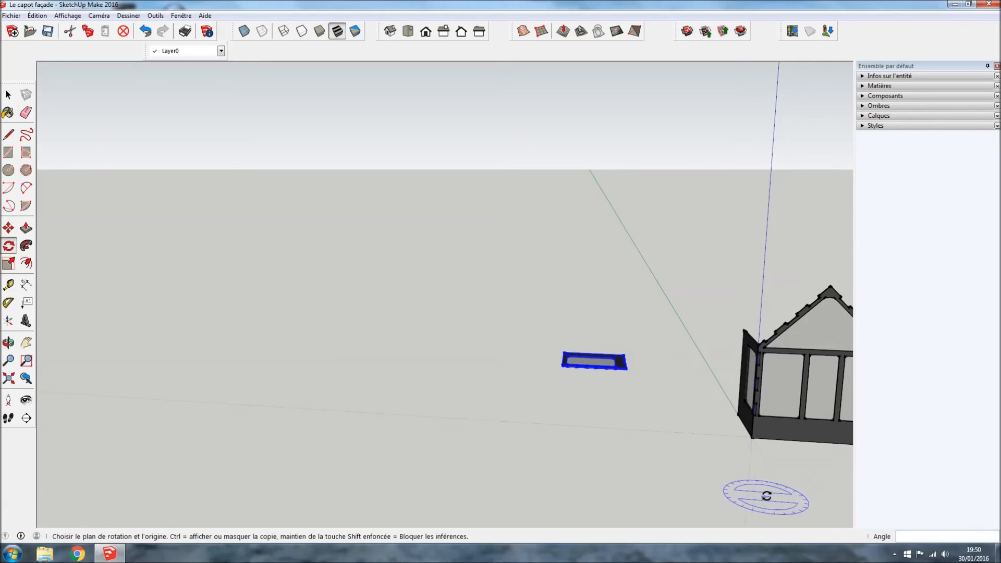
scroll(465, 430, "up", 2)
scroll(878, 417, "down", 1)
scroll(308, 374, "down", 5)
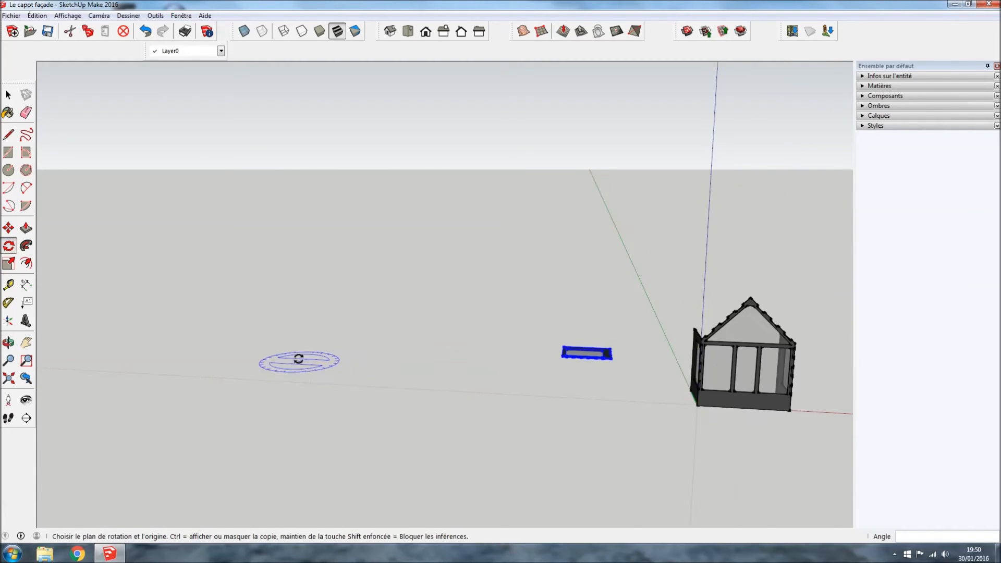
scroll(574, 415, "up", 3)
middle_click_drag(574, 416, 266, 391)
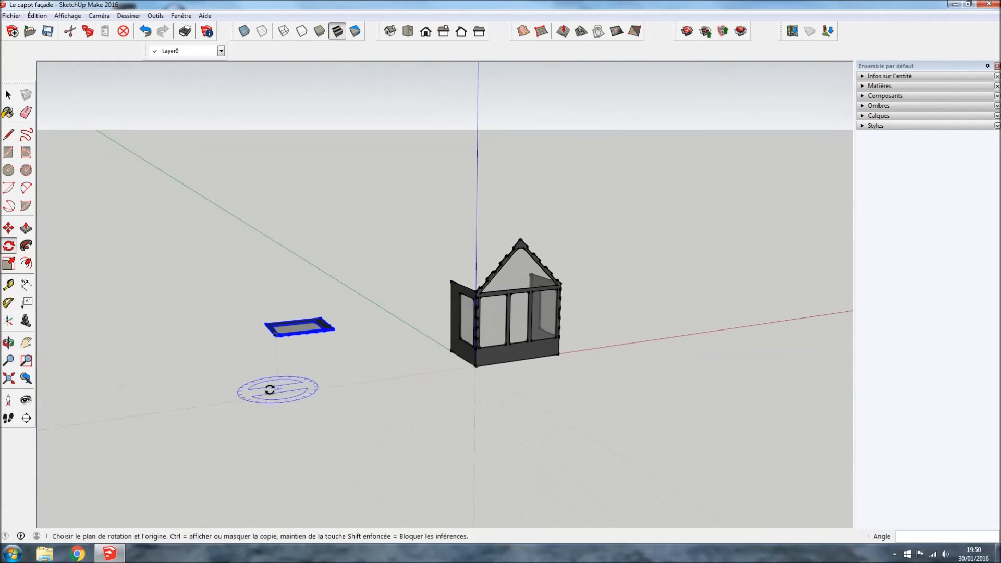
scroll(284, 352, "up", 3)
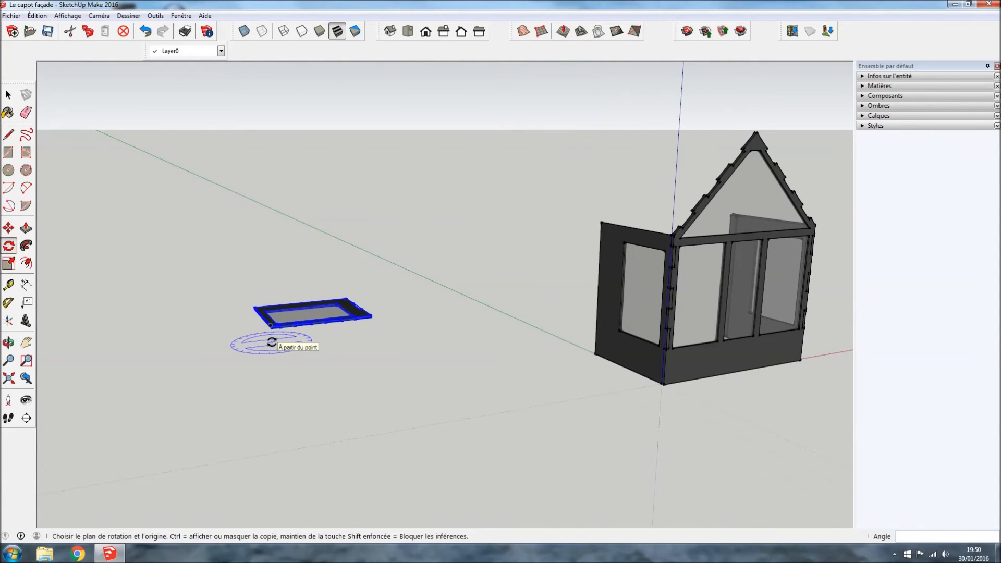
middle_click_drag(324, 351, 291, 307)
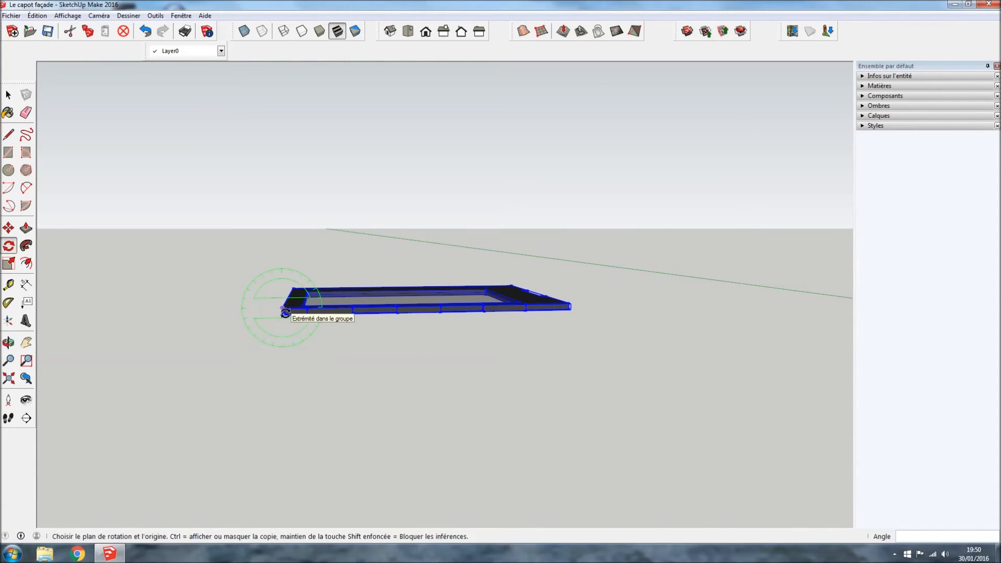
scroll(284, 308, "up", 4)
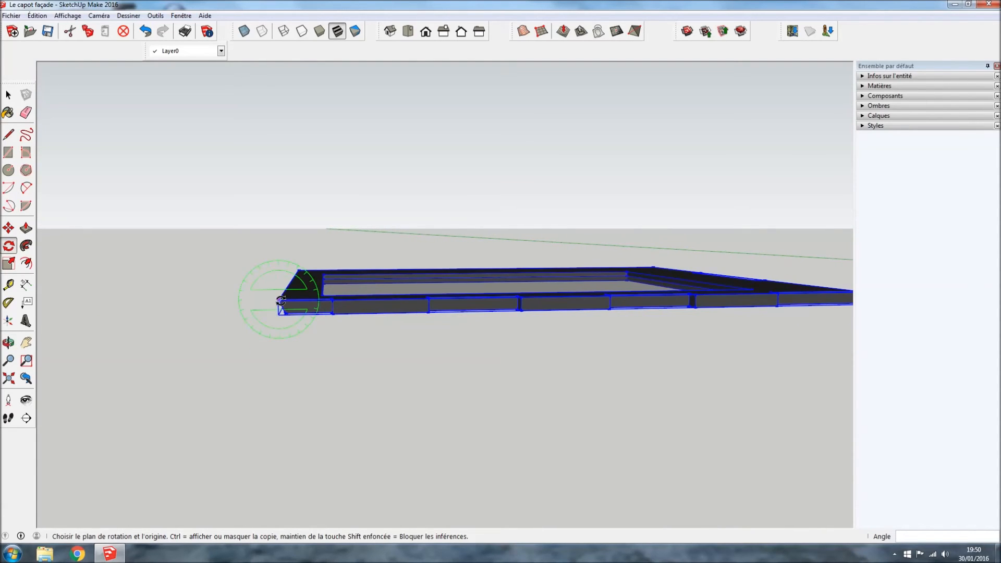
left_click(280, 300)
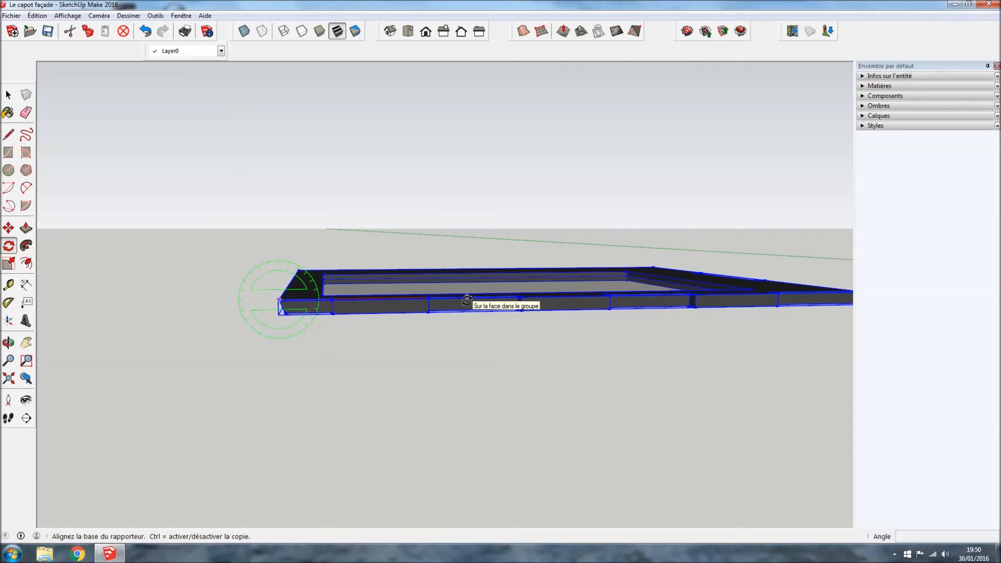
left_click(467, 298)
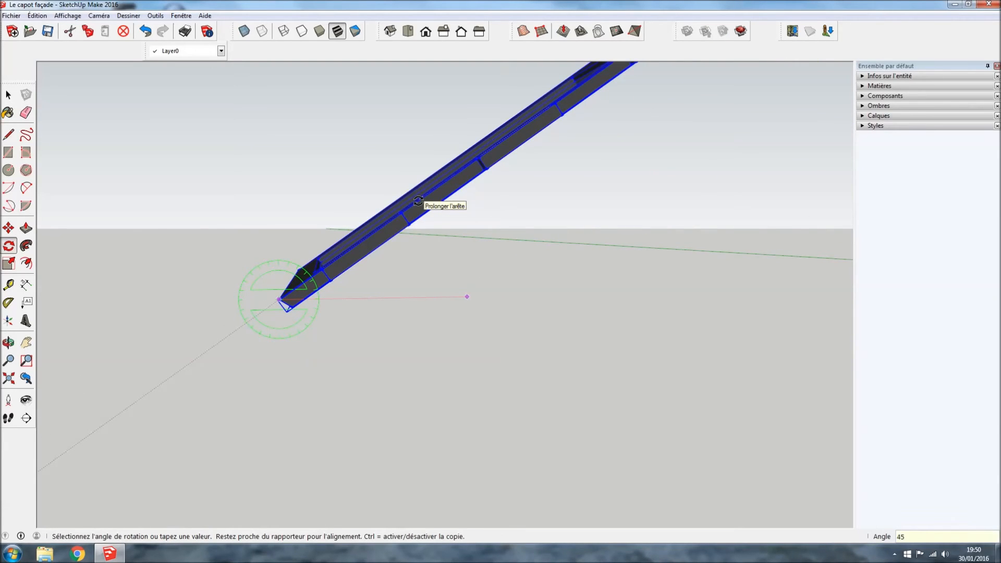
left_click(354, 190)
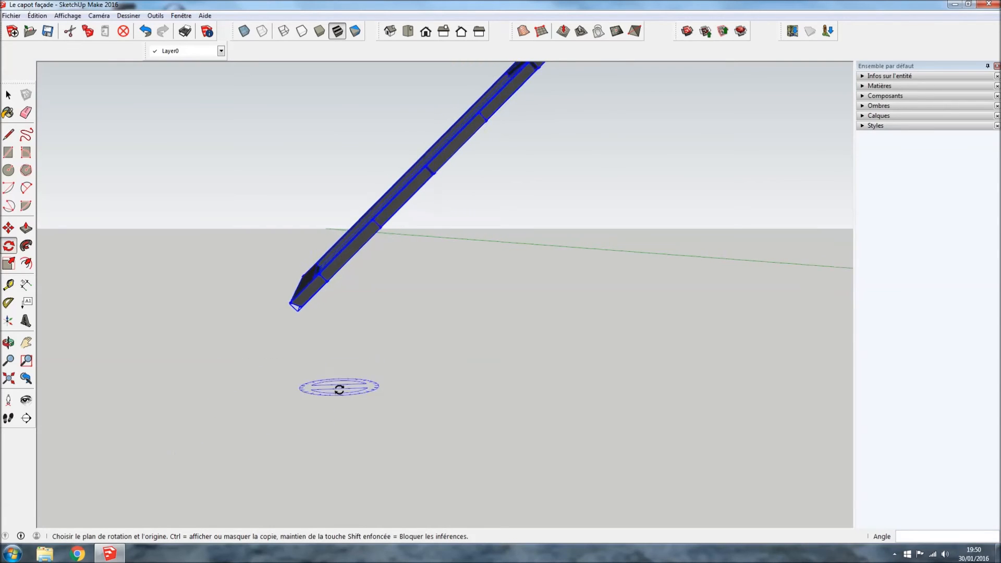
Move the tilted panel by its lowest notch corner onto the matching corner at the foot of the façade's origin-side roof slope
scroll(340, 390, "down", 10)
middle_click_drag(523, 366, 315, 295)
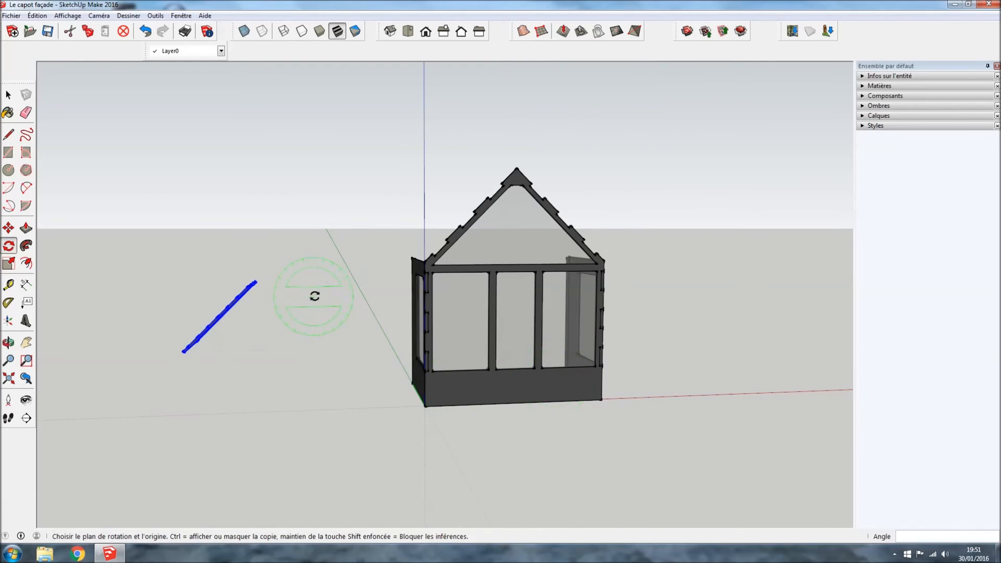
left_click(9, 226)
middle_click_drag(143, 233, 347, 394)
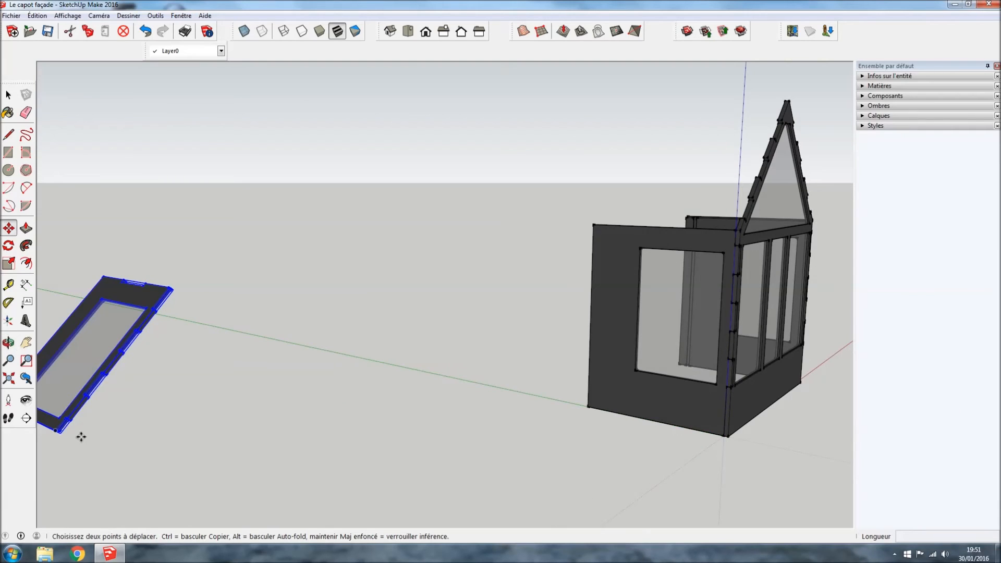
scroll(79, 432, "up", 3)
left_click(60, 410)
scroll(422, 362, "down", 4)
scroll(605, 255, "down", 5)
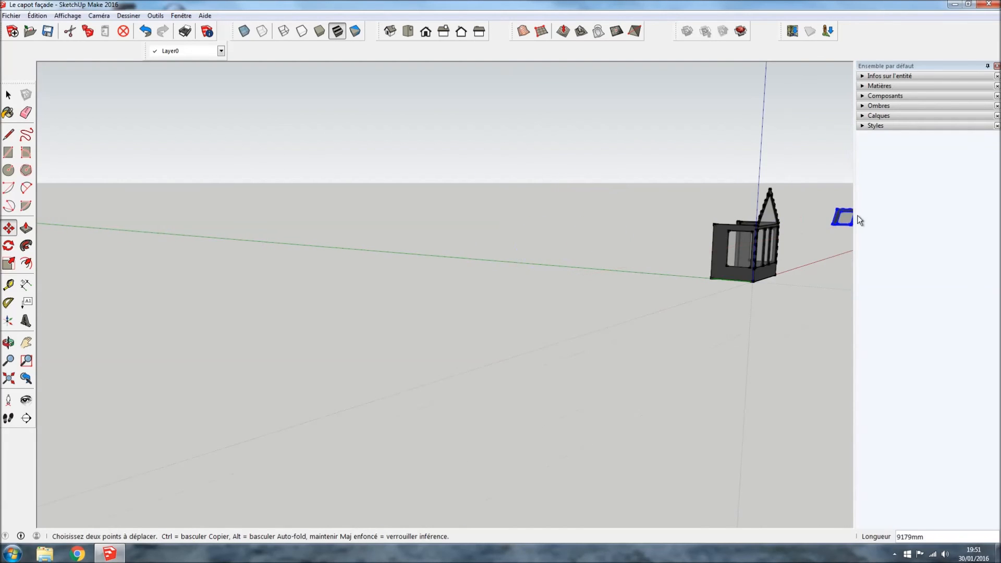
scroll(795, 209, "up", 6)
middle_click_drag(786, 252, 693, 255)
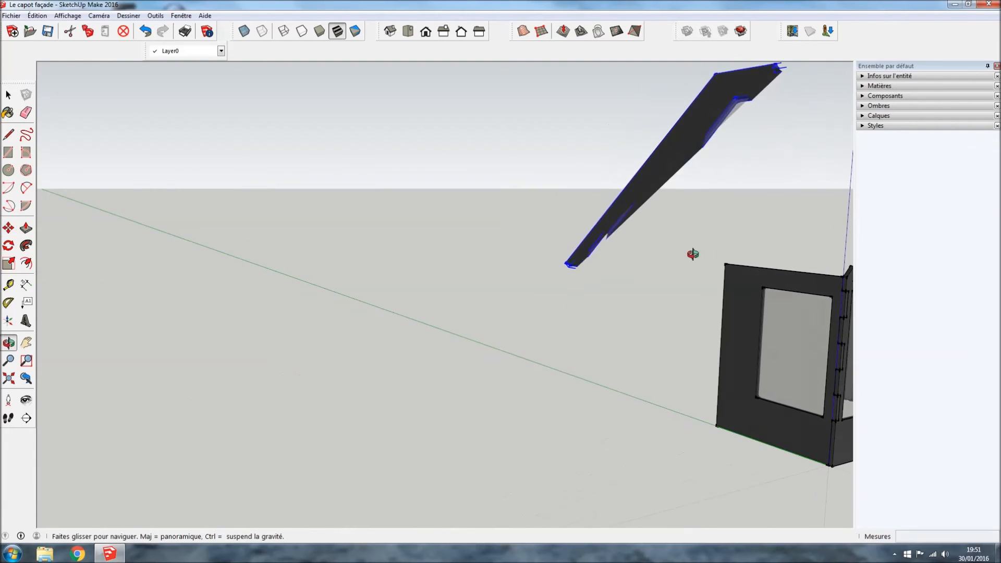
scroll(540, 299, "down", 6)
scroll(642, 296, "up", 8)
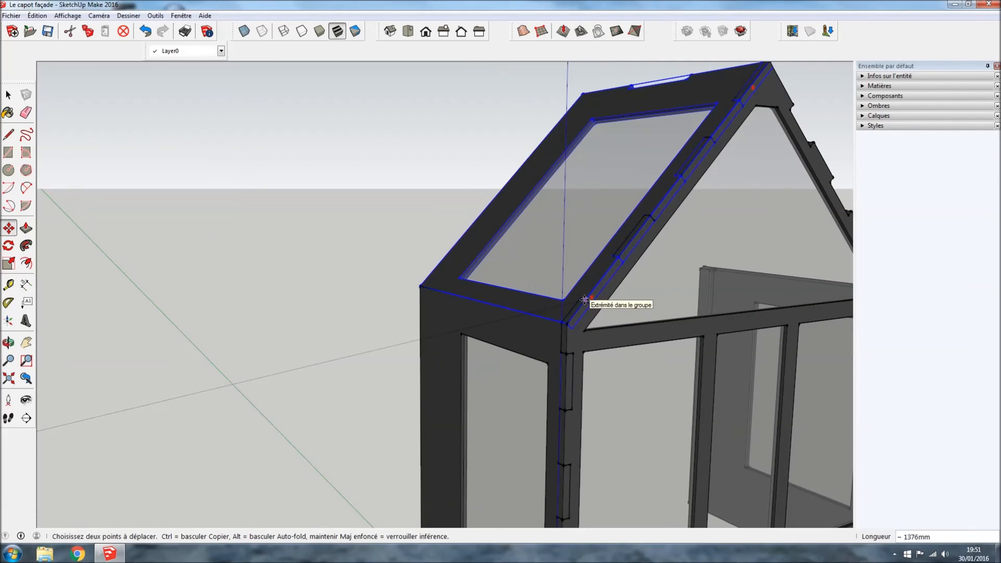
scroll(229, 302, "down", 3)
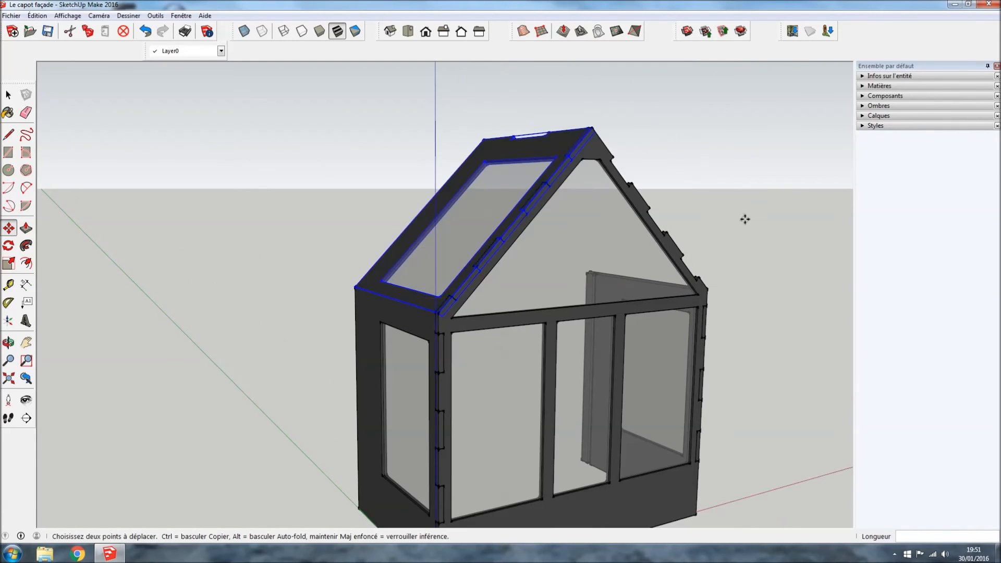
Deselect the roof panel and check its joint with the façade using the transparent face display, restoring normal display when done
middle_click_drag(745, 219, 568, 214)
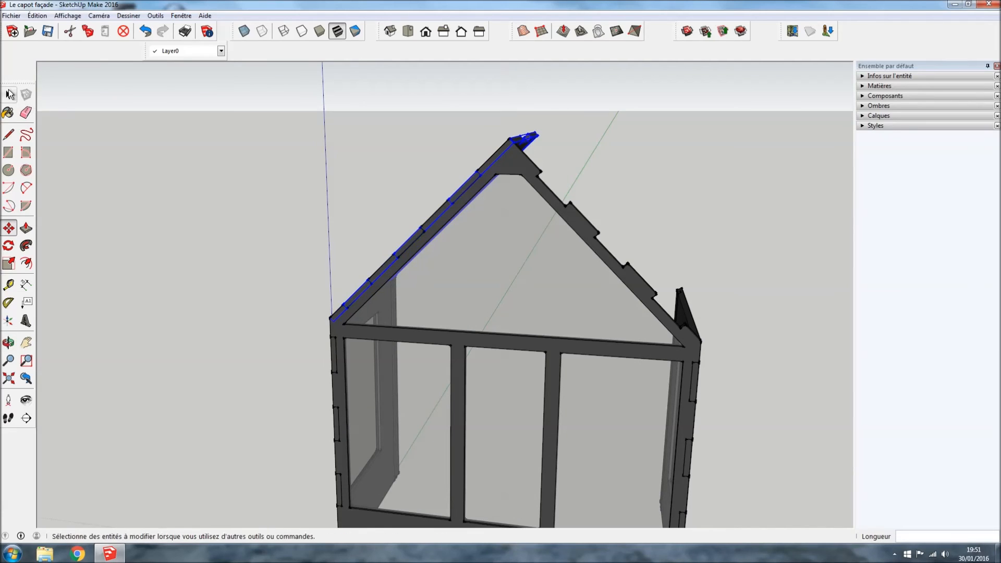
left_click(10, 94)
left_click(288, 196)
middle_click_drag(298, 313, 518, 152)
left_click(244, 31)
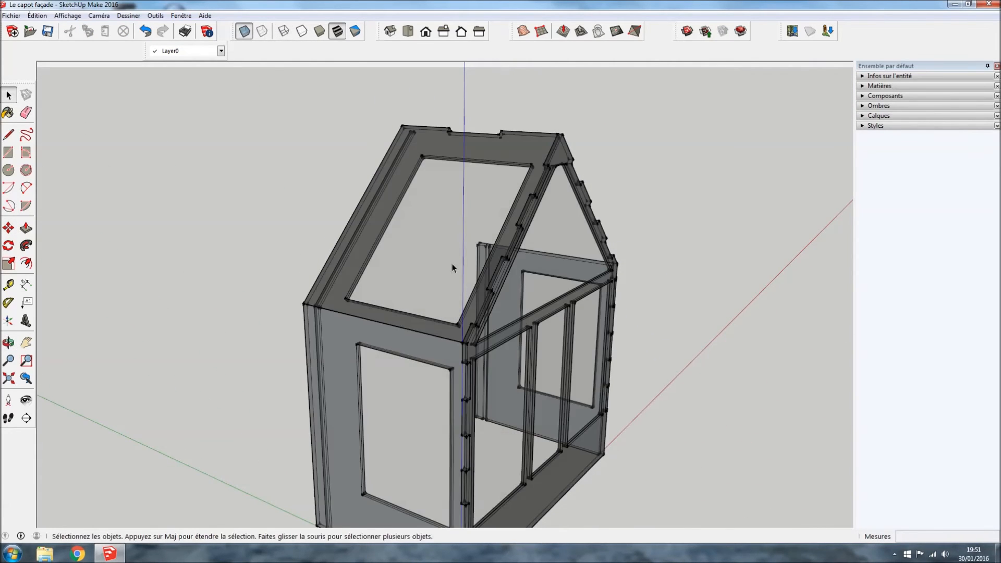
scroll(459, 292, "up", 5)
middle_click_drag(472, 313, 365, 285)
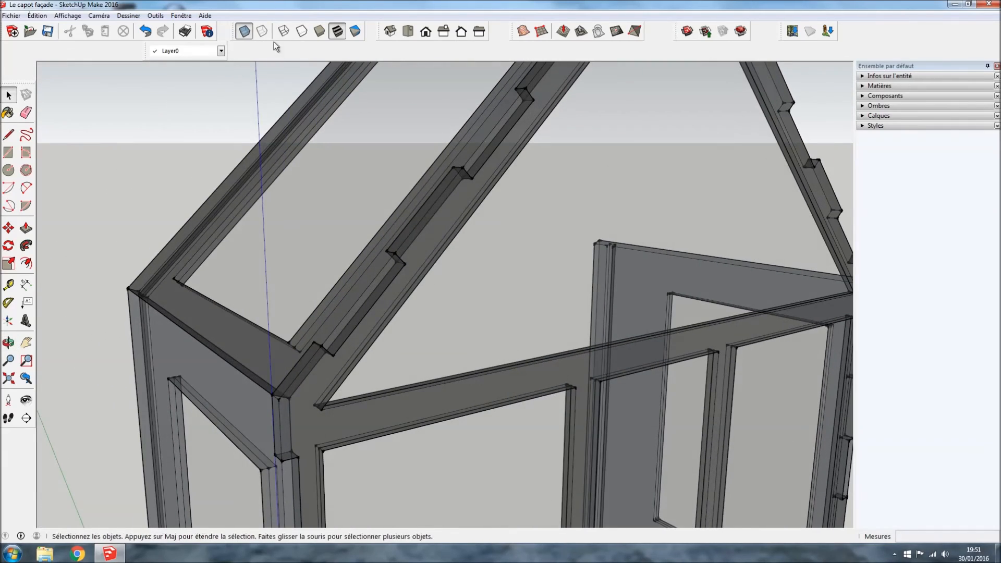
left_click(244, 31)
scroll(558, 299, "down", 6)
middle_click_drag(702, 278, 249, 299)
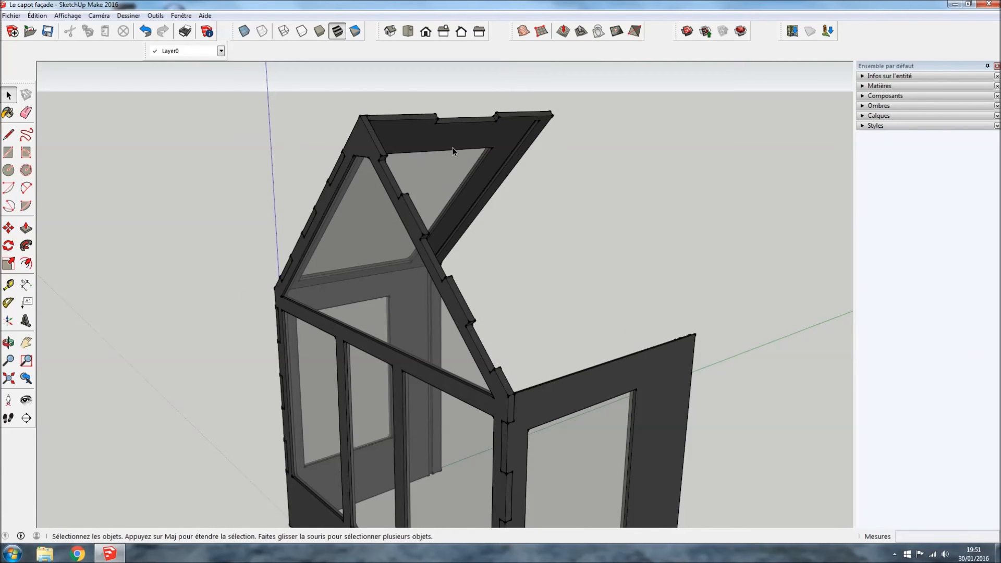
Import the model "Le capot cote gauche haut" and place it beside the greenhouse, on the side opposite the origin
middle_click_drag(115, 271, 619, 405)
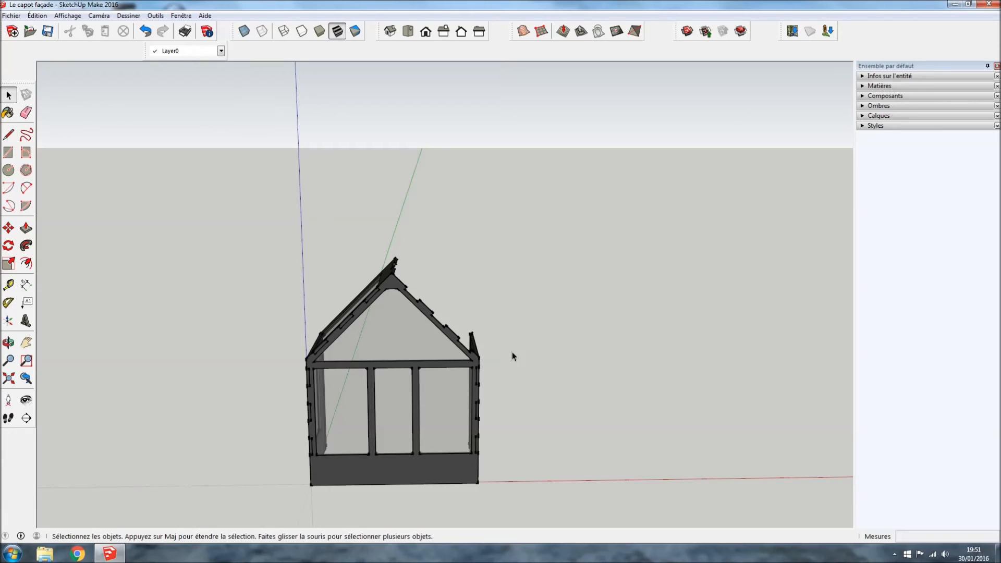
left_click(12, 16)
left_click(31, 167)
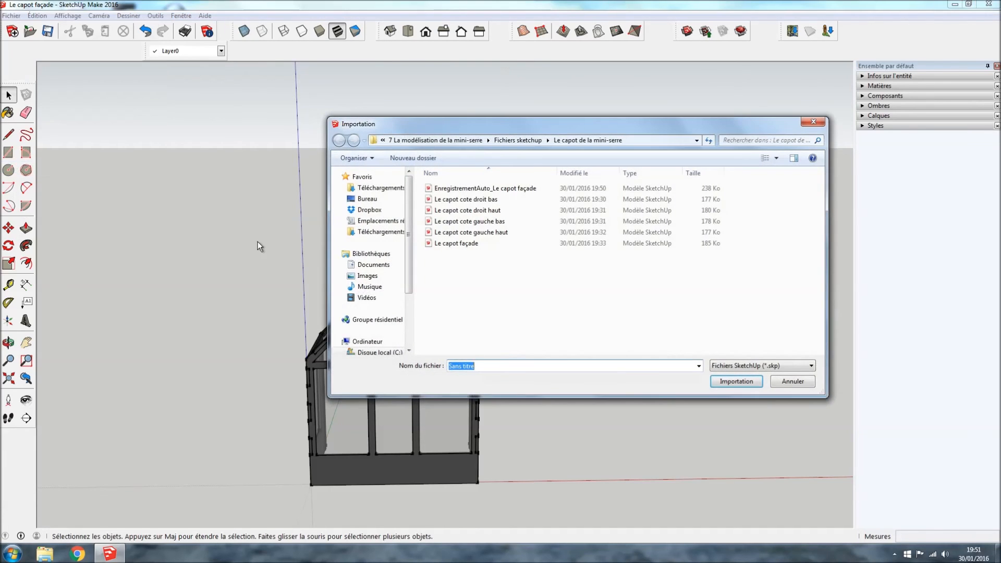
double_click(478, 235)
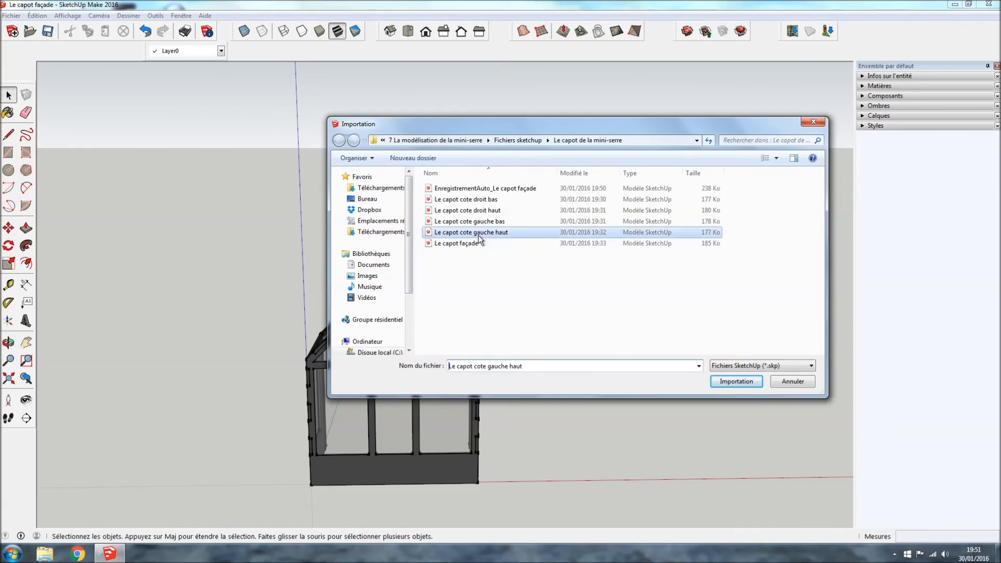
left_click(659, 428)
Rotate the imported panel 90° clockwise in the ground plane about its un-notched corner, bringing its long notched edge to the front
middle_click_drag(744, 467, 705, 480)
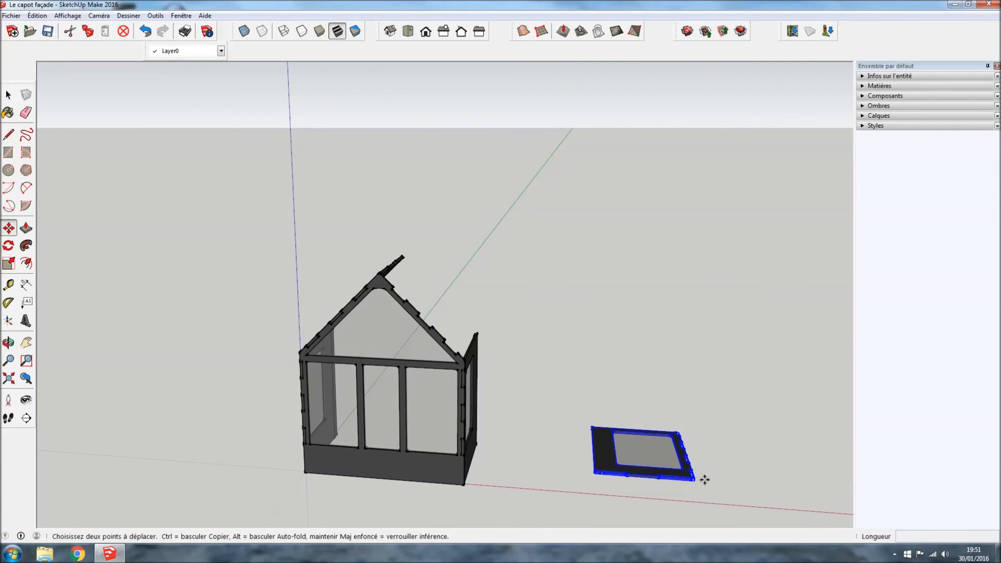
middle_click_drag(639, 363, 653, 470)
middle_click_drag(579, 183, 615, 387)
scroll(584, 378, "up", 3)
scroll(583, 378, "up", 3)
middle_click_drag(562, 204, 570, 269)
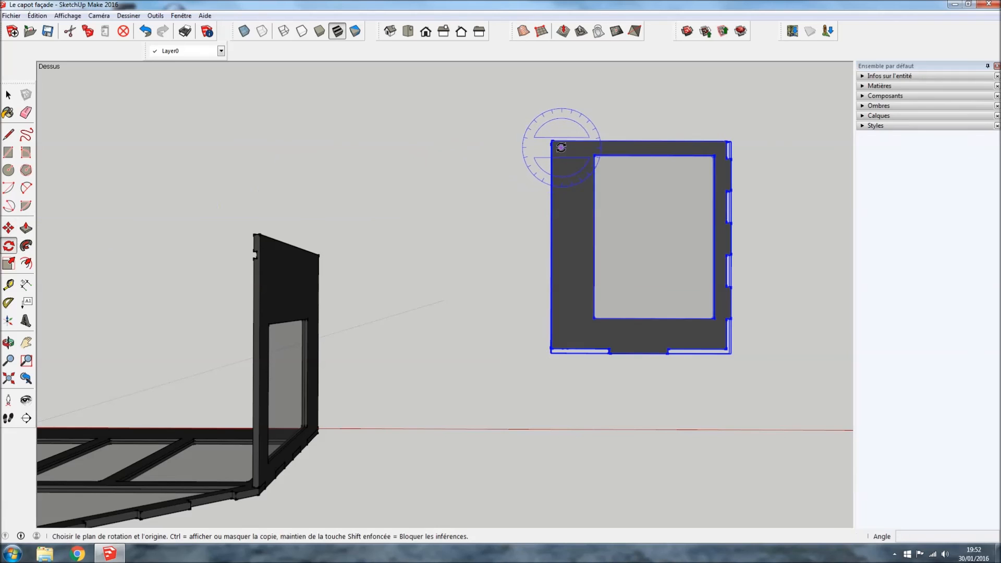
left_click(665, 141)
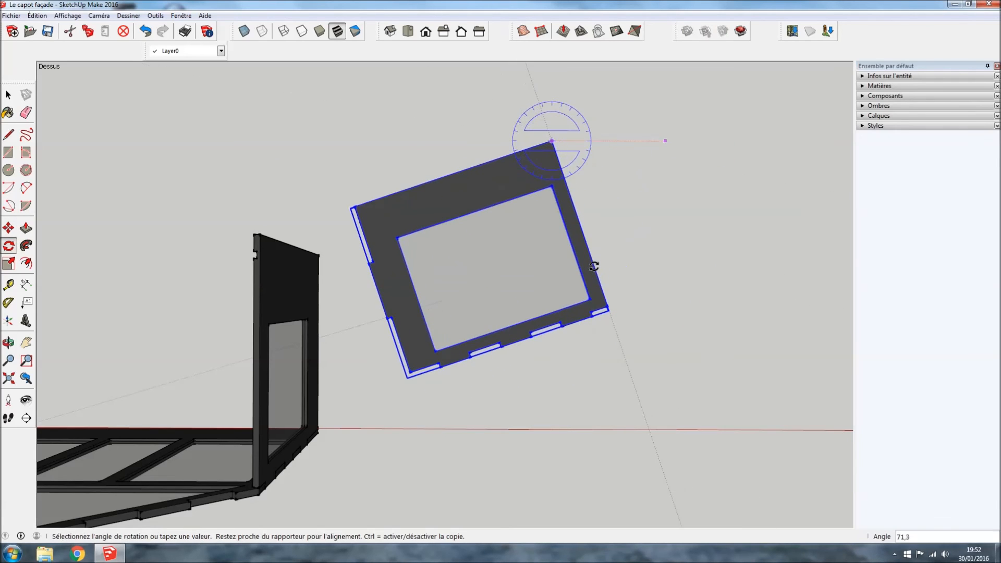
type("90")
key("Return")
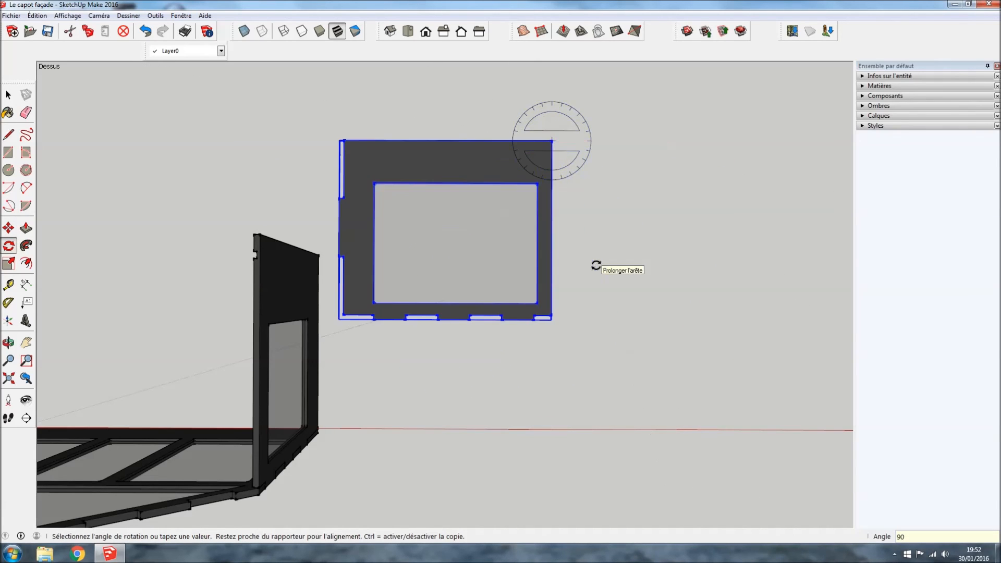
scroll(684, 525, "down", 1)
Tilt the panel 45° about its outer front corner, raising the end nearest the greenhouse
middle_click_drag(601, 441, 606, 296)
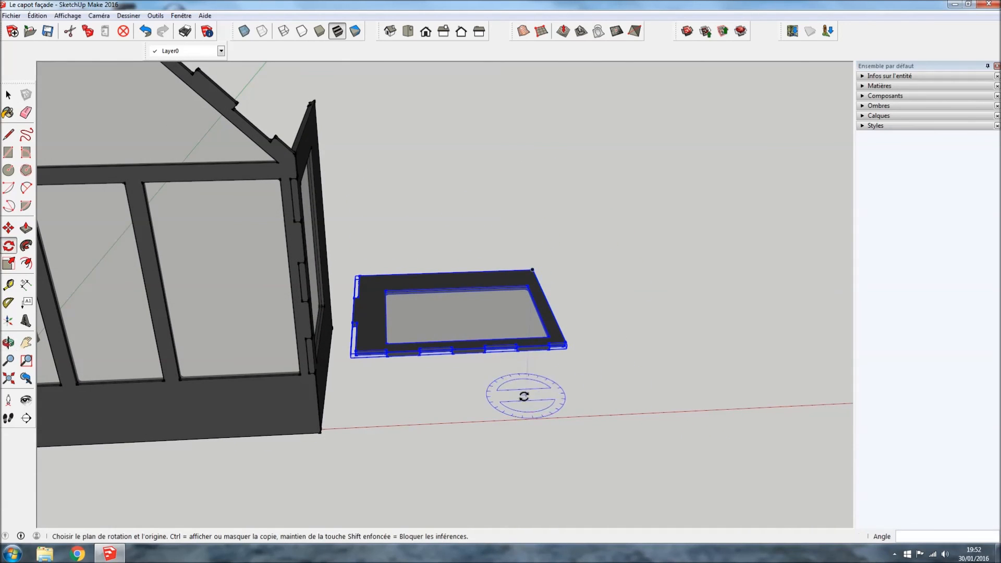
middle_click_drag(455, 395, 459, 292)
scroll(547, 380, "up", 2)
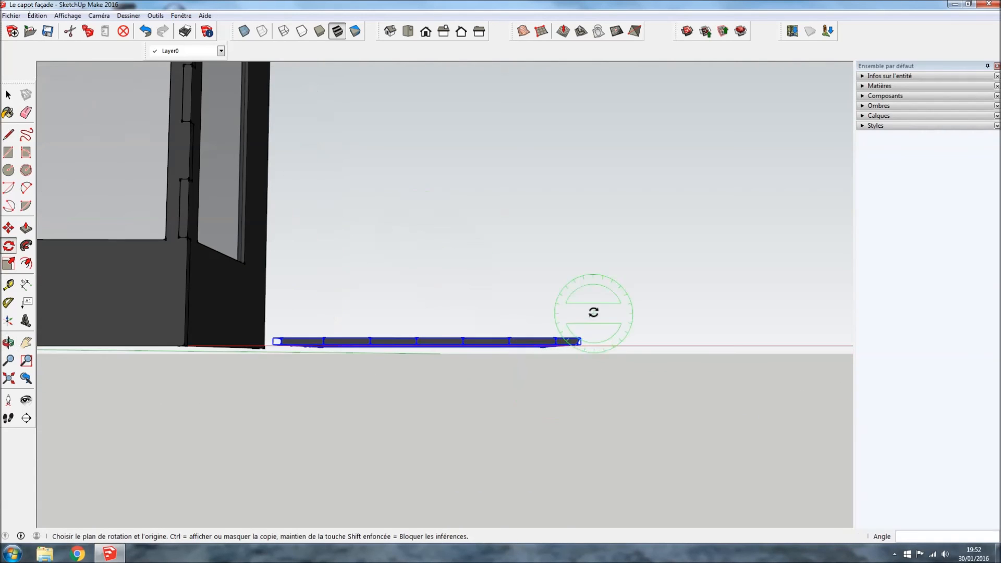
scroll(604, 298, "up", 1)
scroll(604, 297, "up", 1)
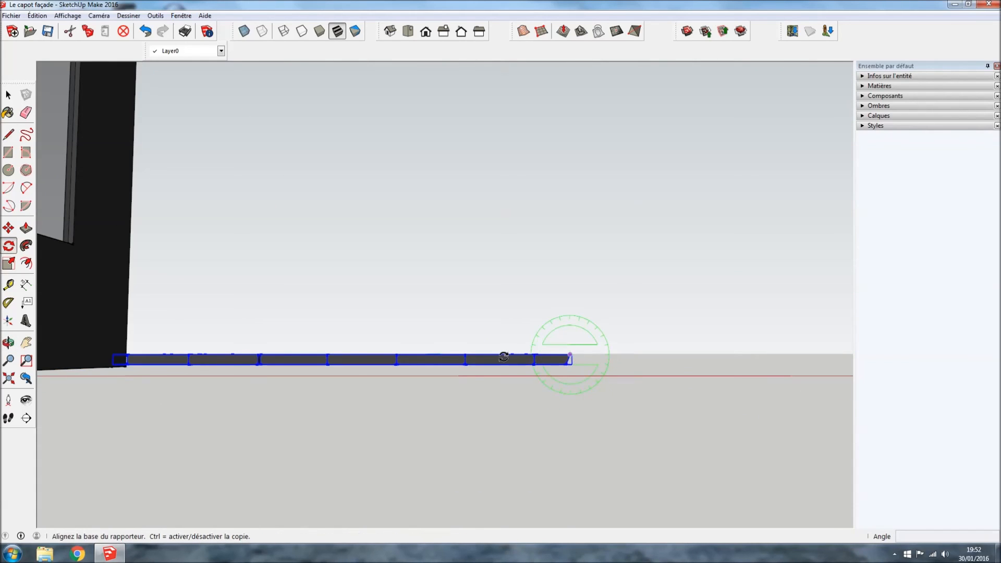
left_click(483, 355)
type("4")
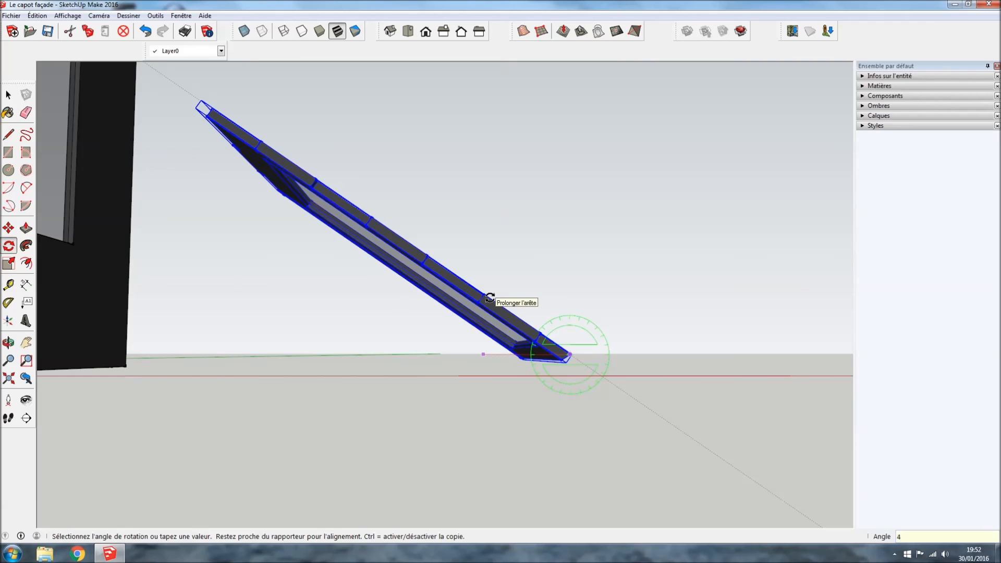
type("5")
key("Return")
scroll(384, 267, "down", 3)
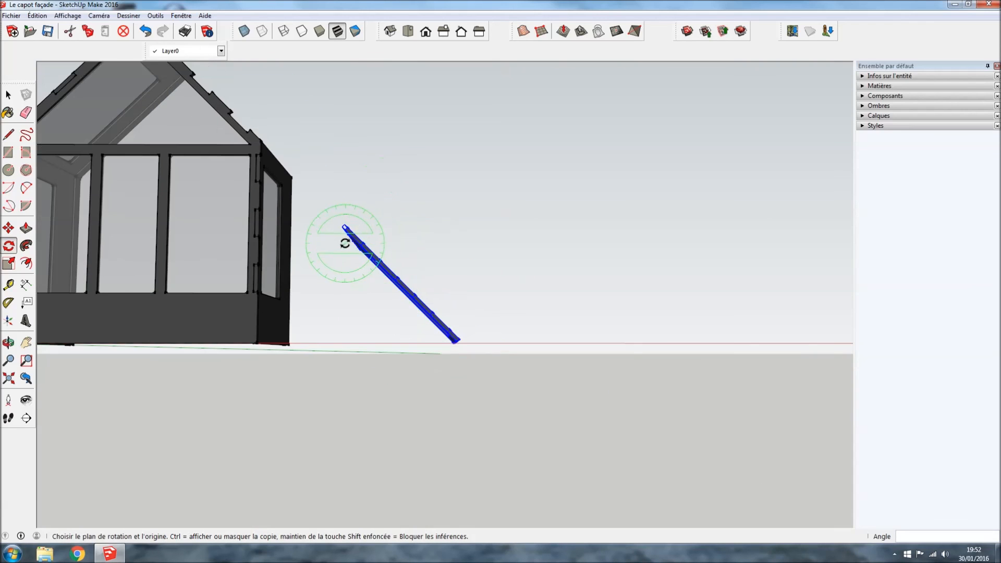
Move the tilted upper panel by its lowest notch corner onto the matching notch at the lower end of the façade's bare roof slope
middle_click_drag(345, 243, 104, 409)
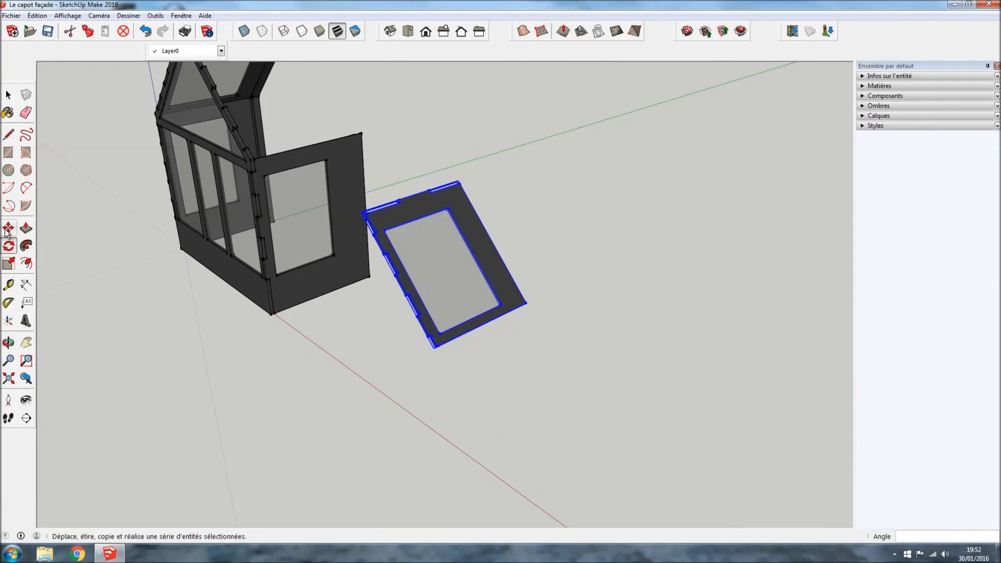
scroll(422, 355, "up", 3)
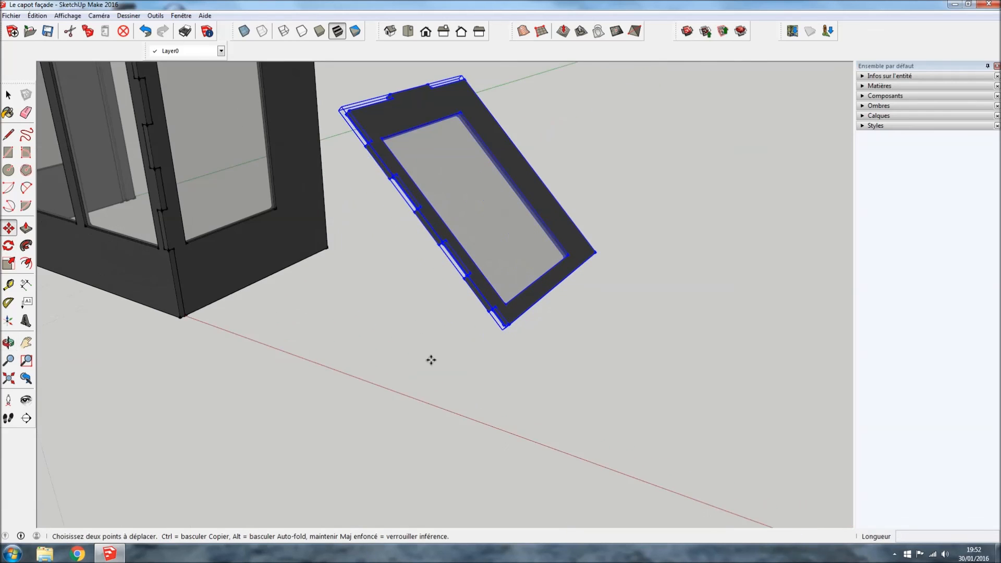
left_click(494, 308)
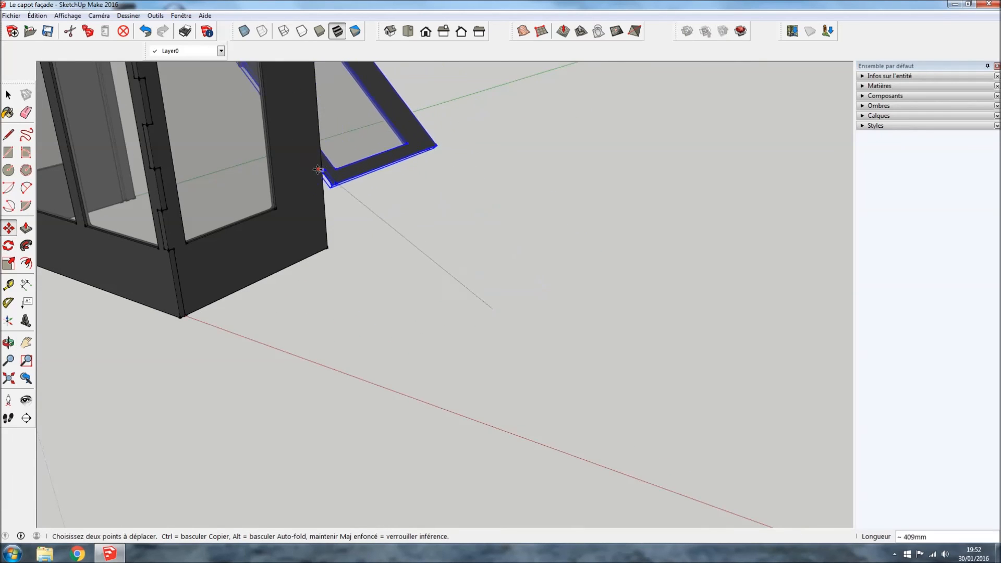
scroll(314, 138, "down", 4)
scroll(208, 61, "up", 2)
scroll(239, 82, "up", 3)
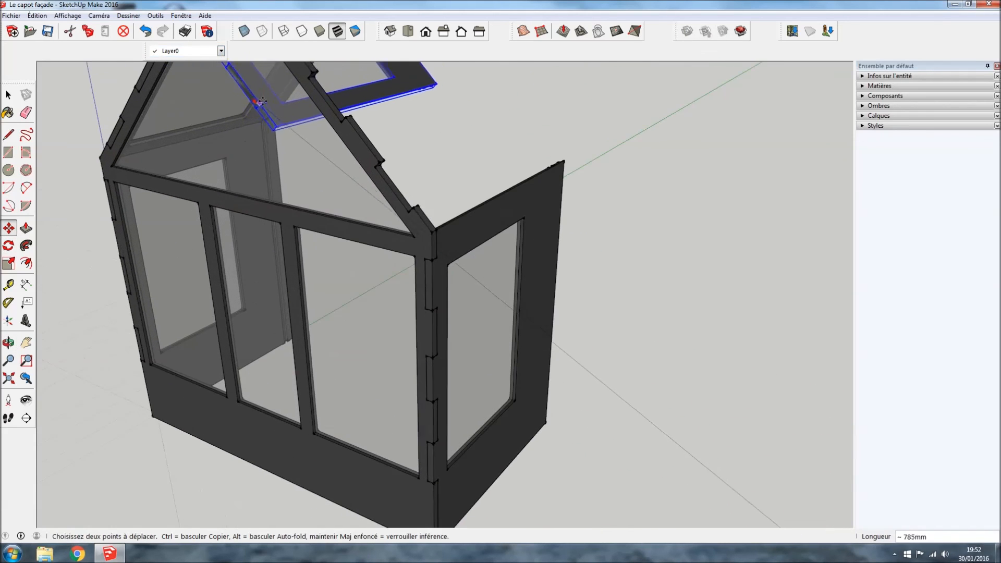
left_click(416, 206)
scroll(416, 207, "up", 1)
scroll(426, 208, "up", 2)
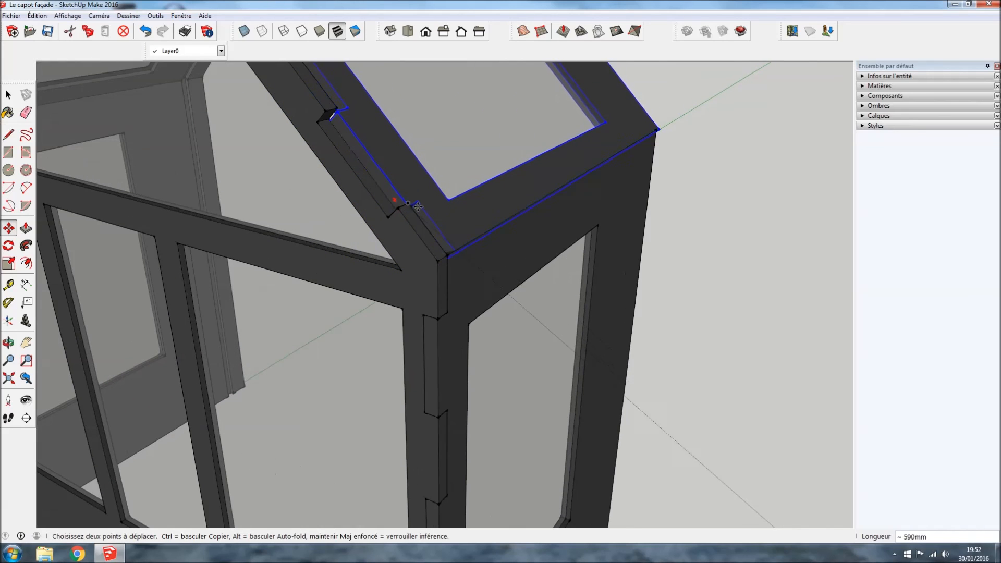
Examine the assembled hood from all around, checking the ridge joint between the roof panels, the façade joints and the open back
scroll(399, 213, "down", 8)
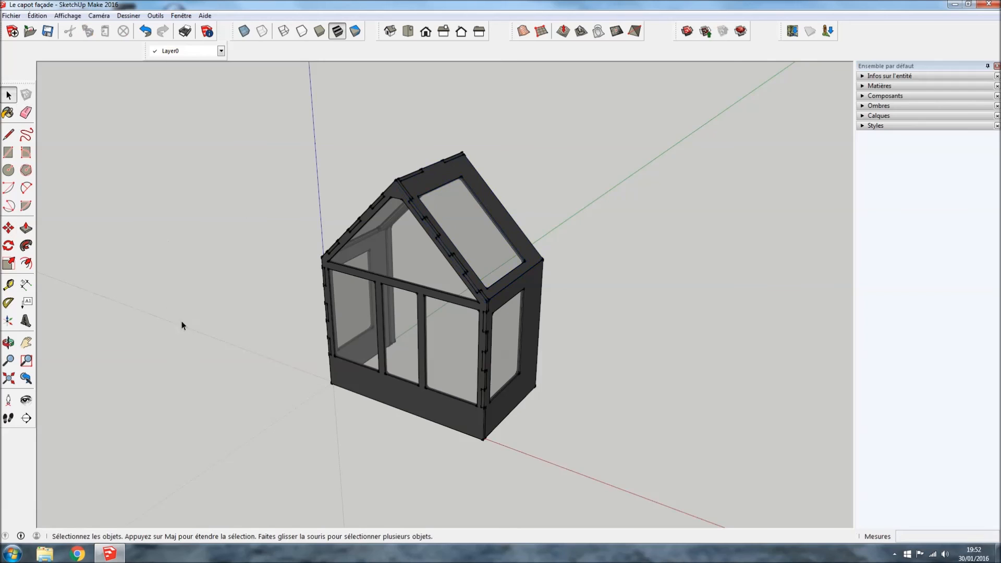
middle_click_drag(182, 322, 345, 469)
scroll(556, 272, "up", 3)
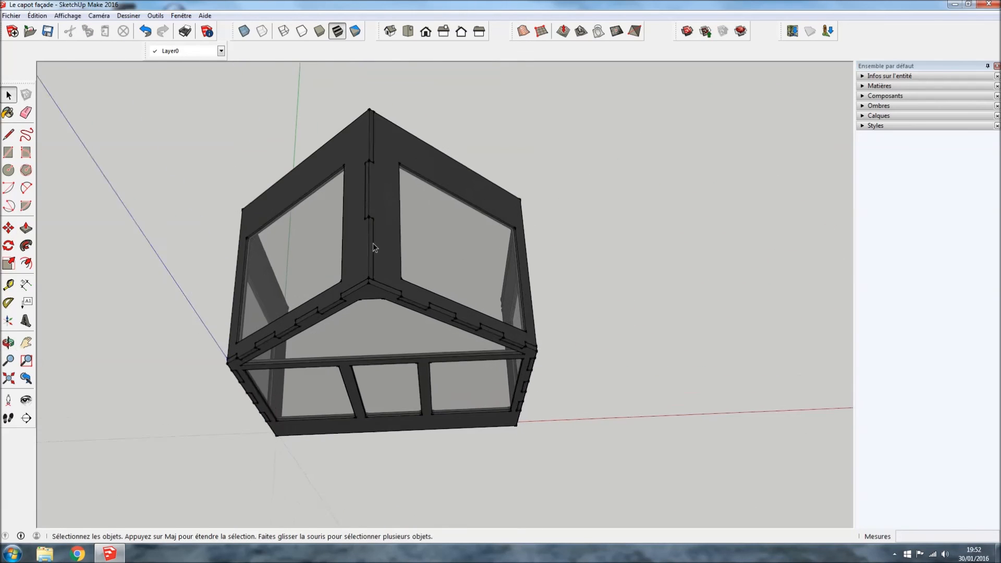
scroll(381, 223, "up", 3)
middle_click_drag(828, 248, 339, 196)
middle_click_drag(753, 368, 318, 190)
scroll(452, 263, "down", 3)
middle_click_drag(628, 329, 782, 515)
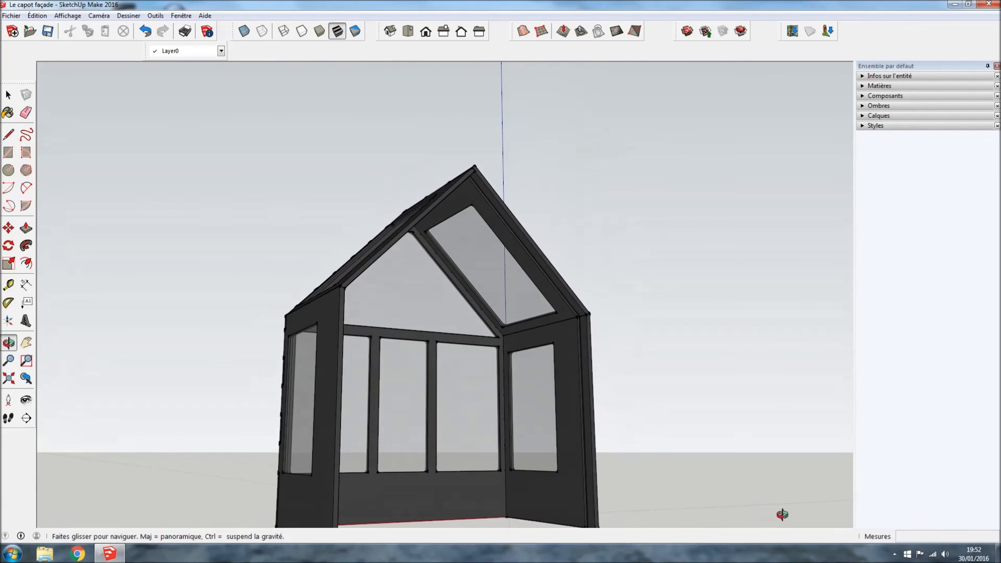
middle_click_drag(299, 351, 478, 464)
middle_click_drag(720, 190, 671, 433)
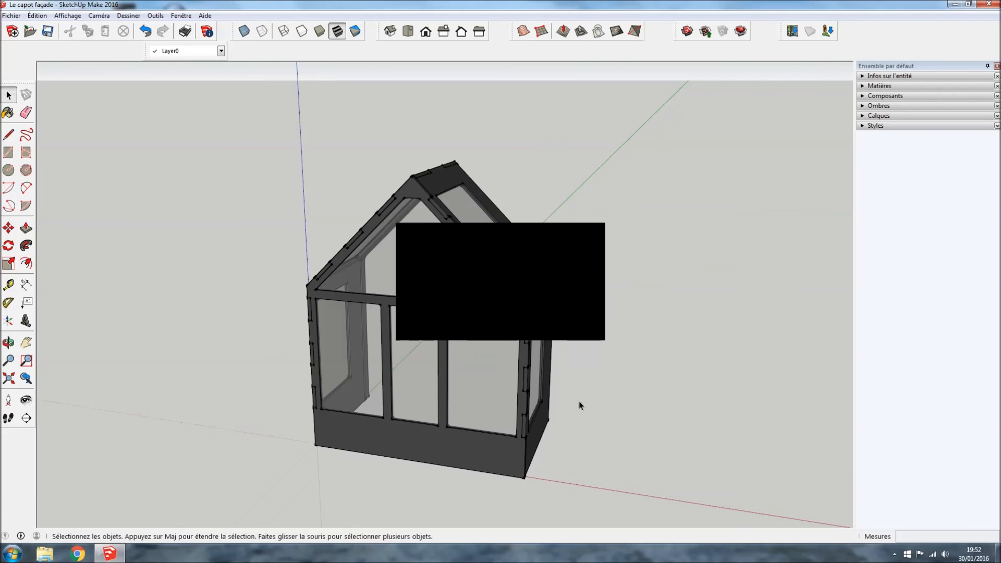